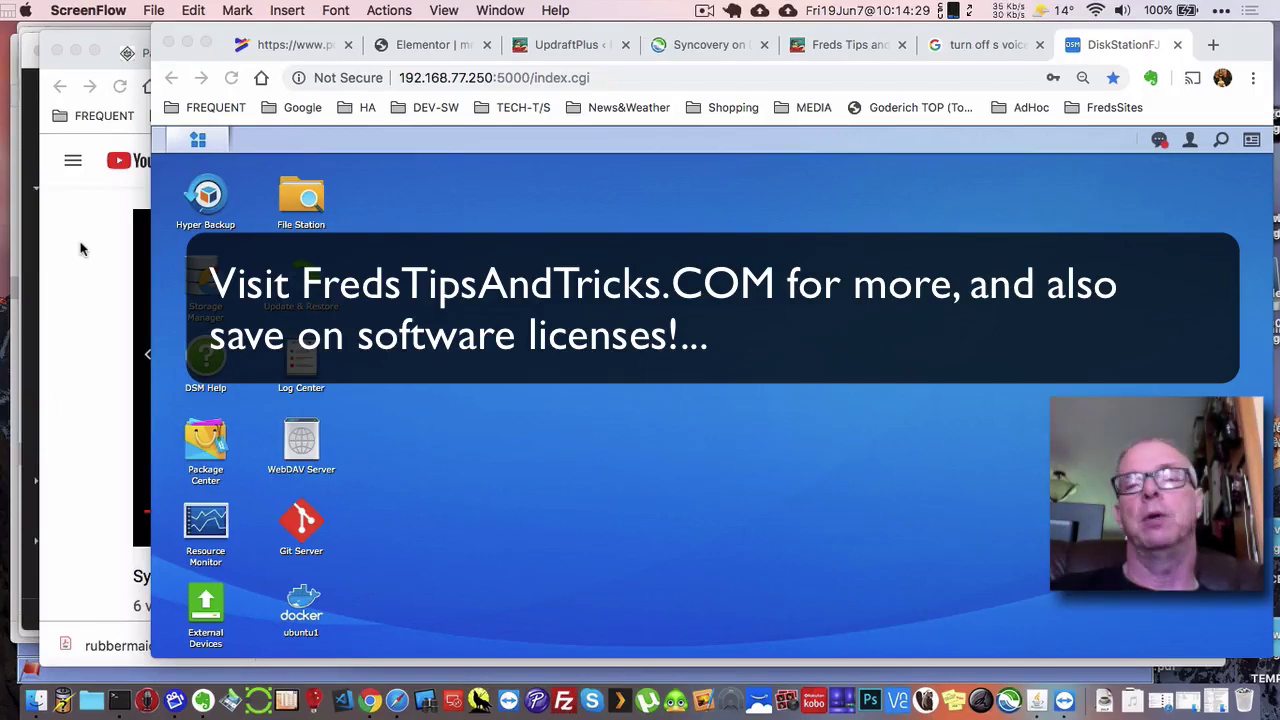
Step: Bring the DSM window forward and open Control Panel from the Main Menu
left_click(203, 142)
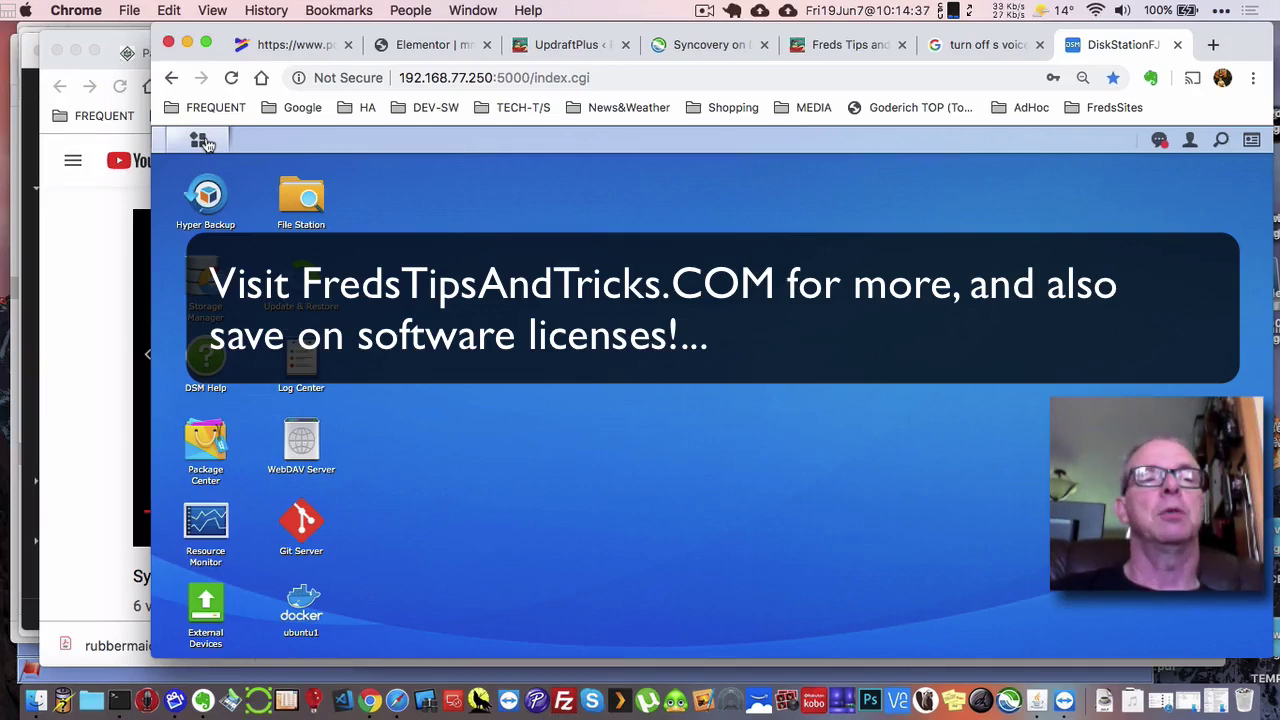
left_click(203, 142)
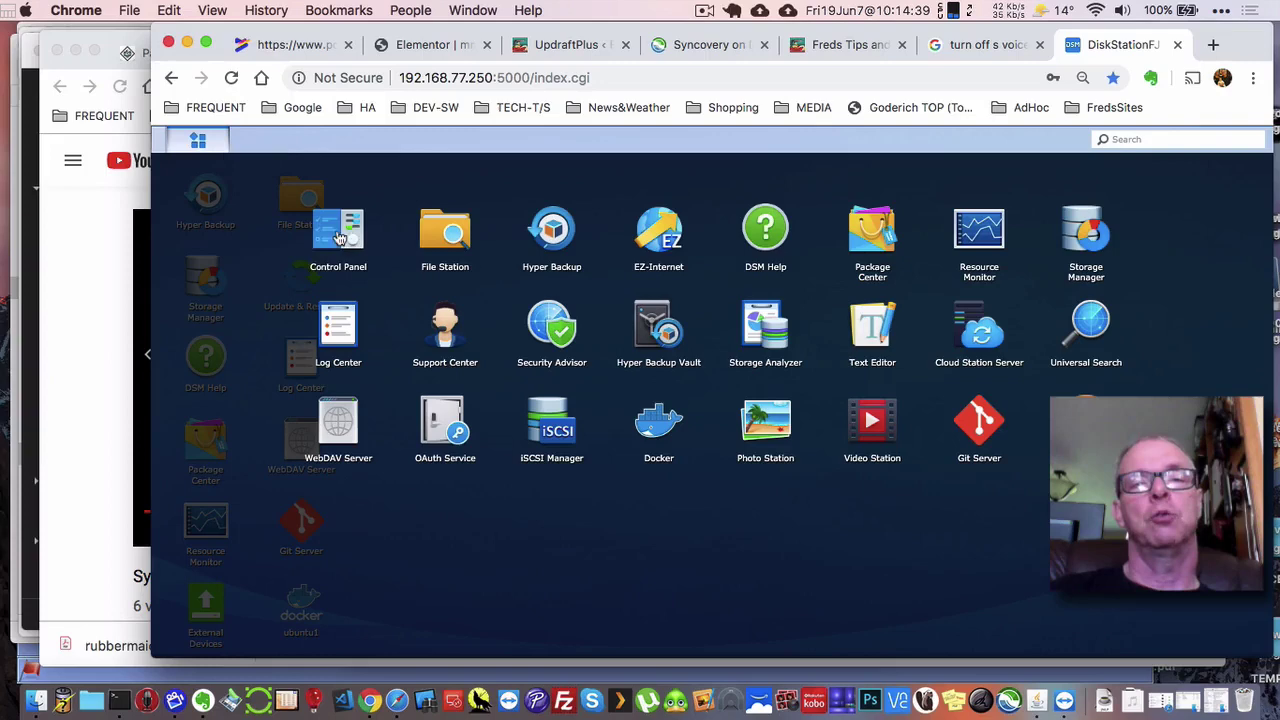
left_click(340, 236)
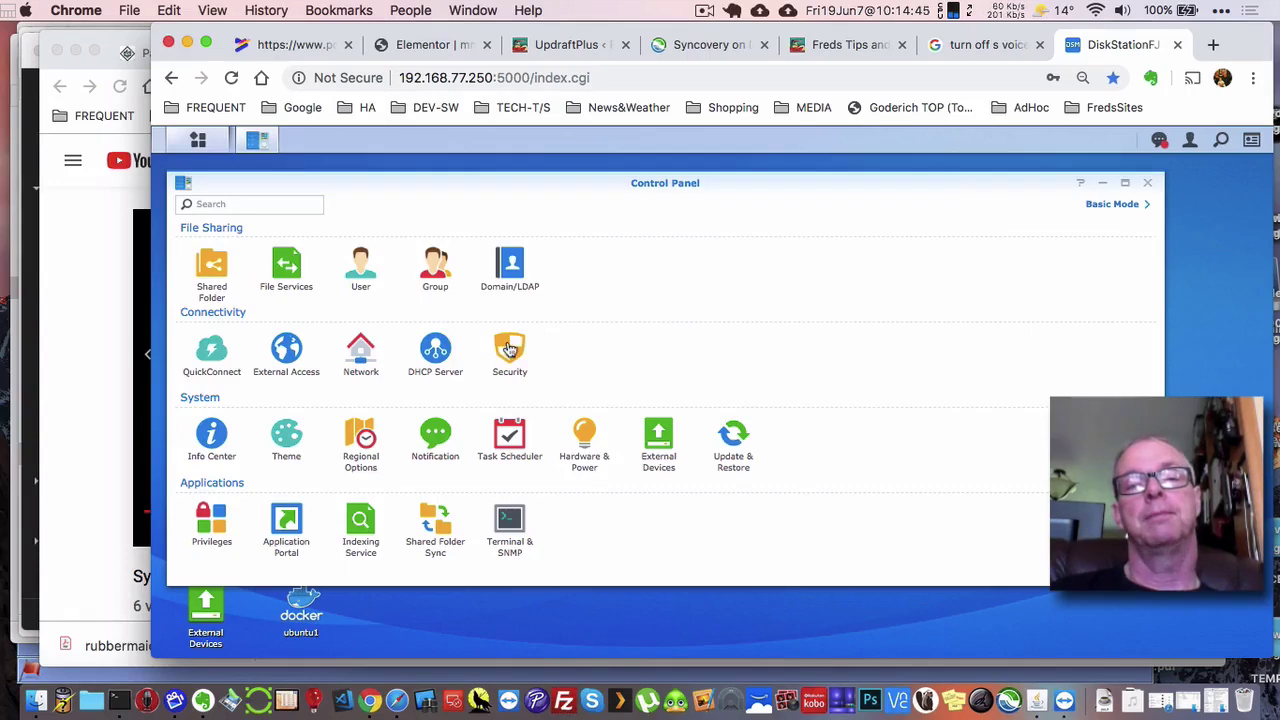
Step: Open Security's Firewall tab and check the profile list, keeping custom as the active profile
left_click(510, 348)
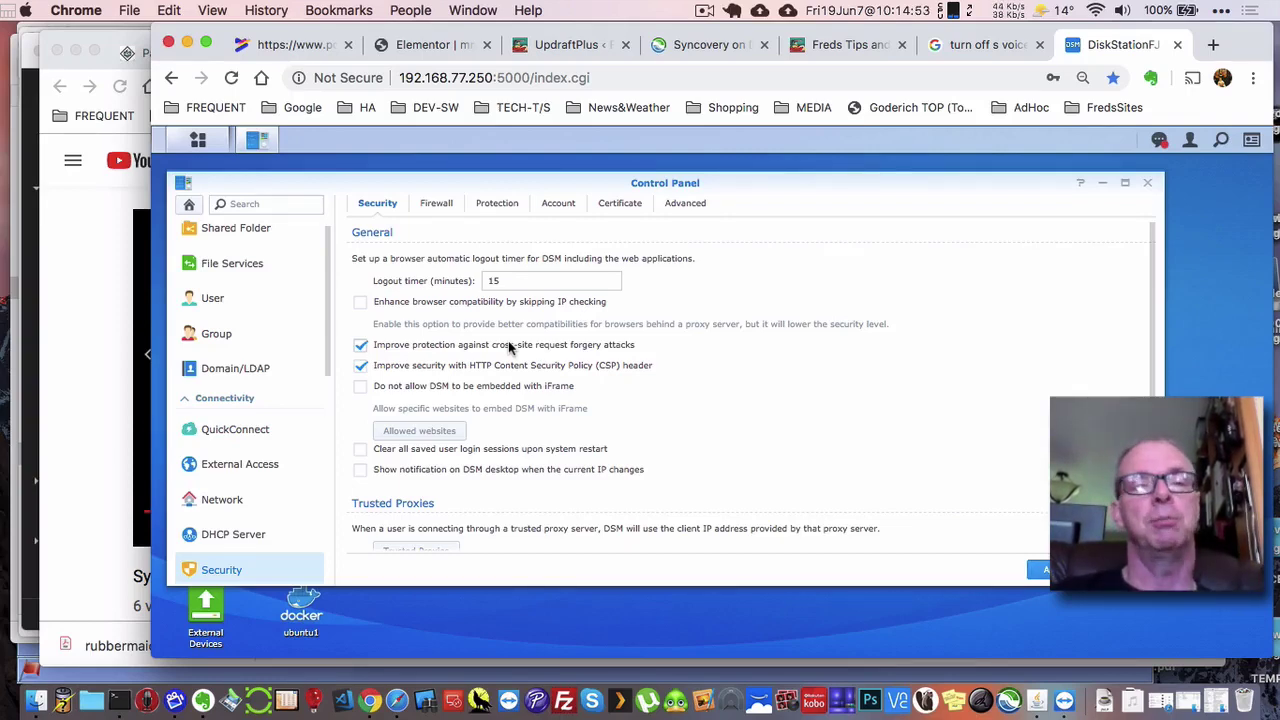
left_click(437, 204)
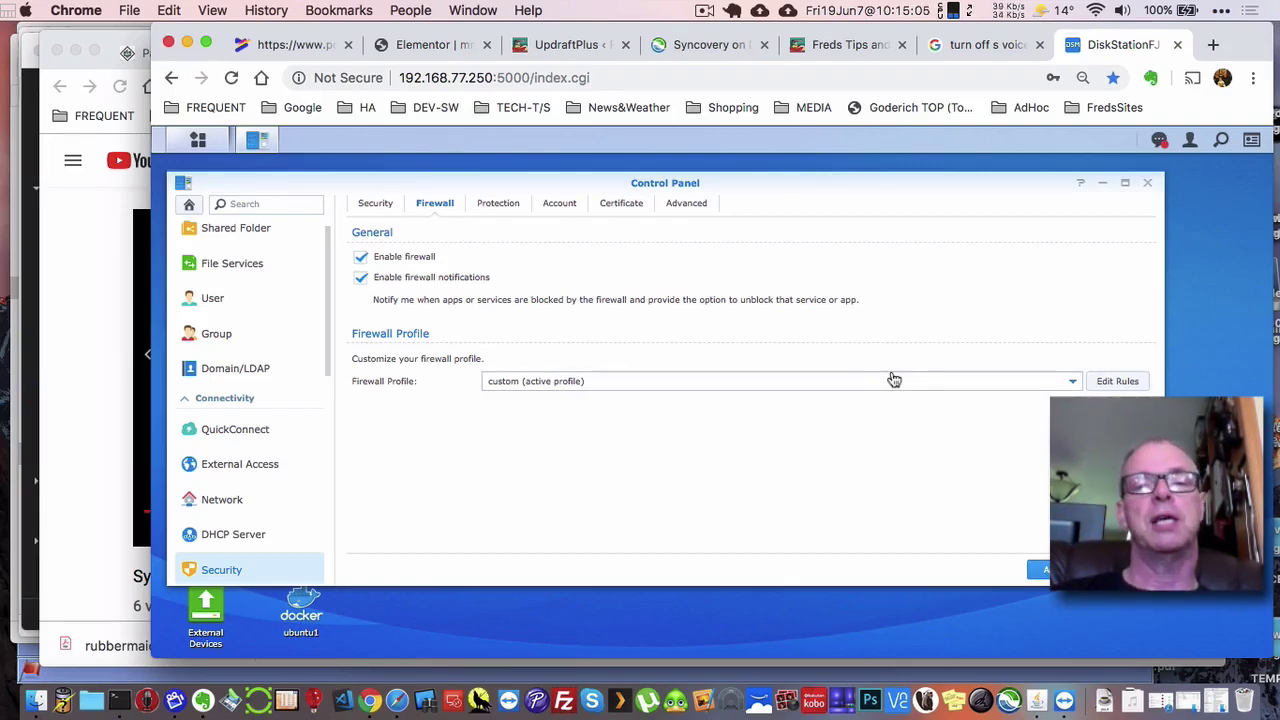
left_click(671, 388)
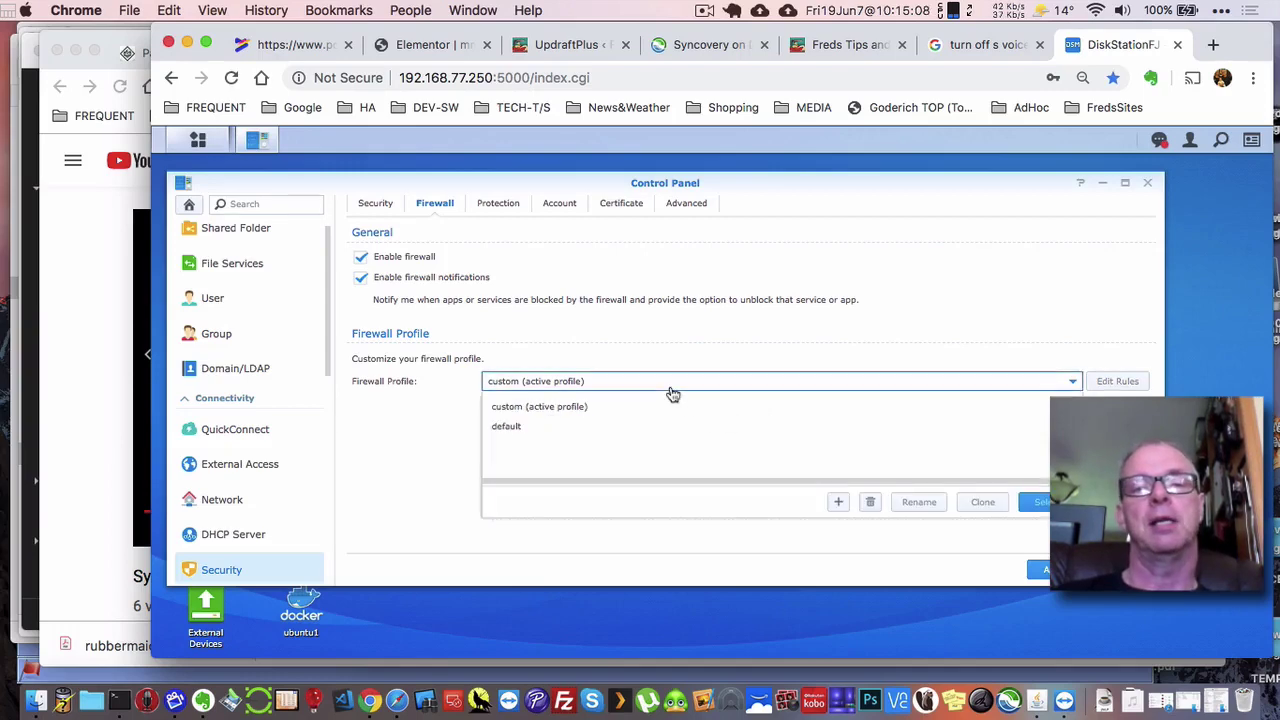
left_click(541, 410)
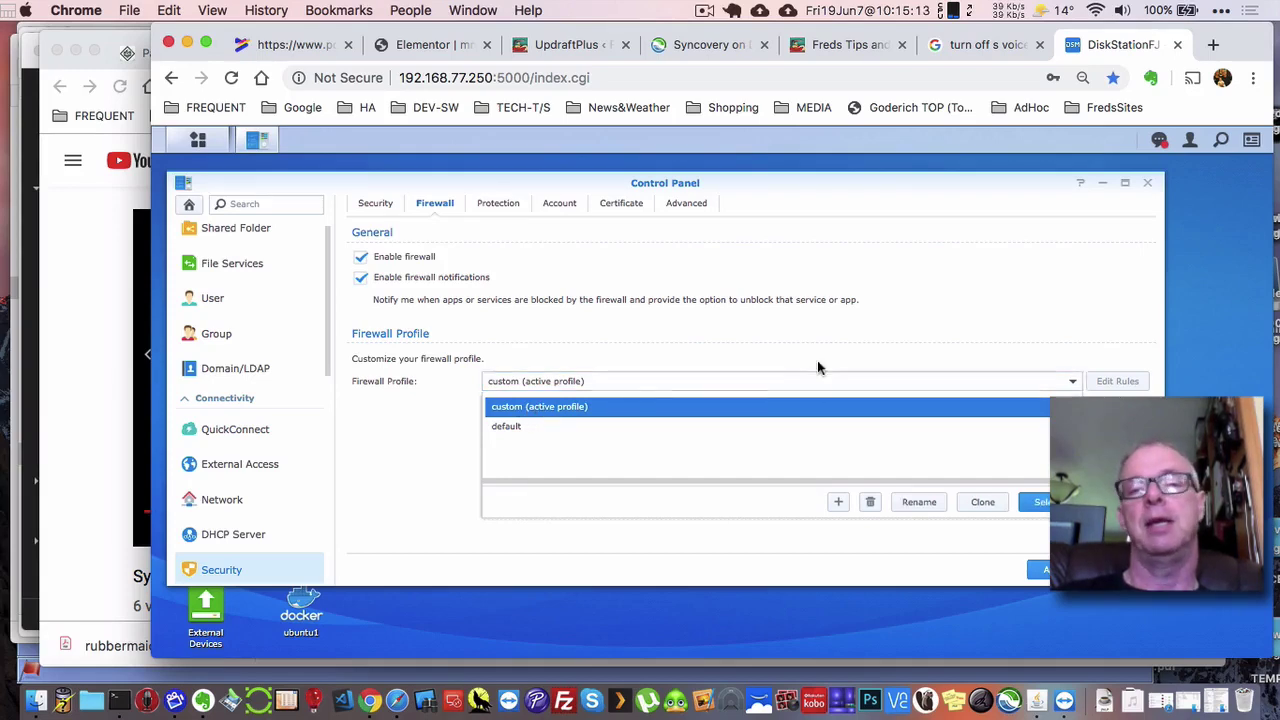
left_click(858, 380)
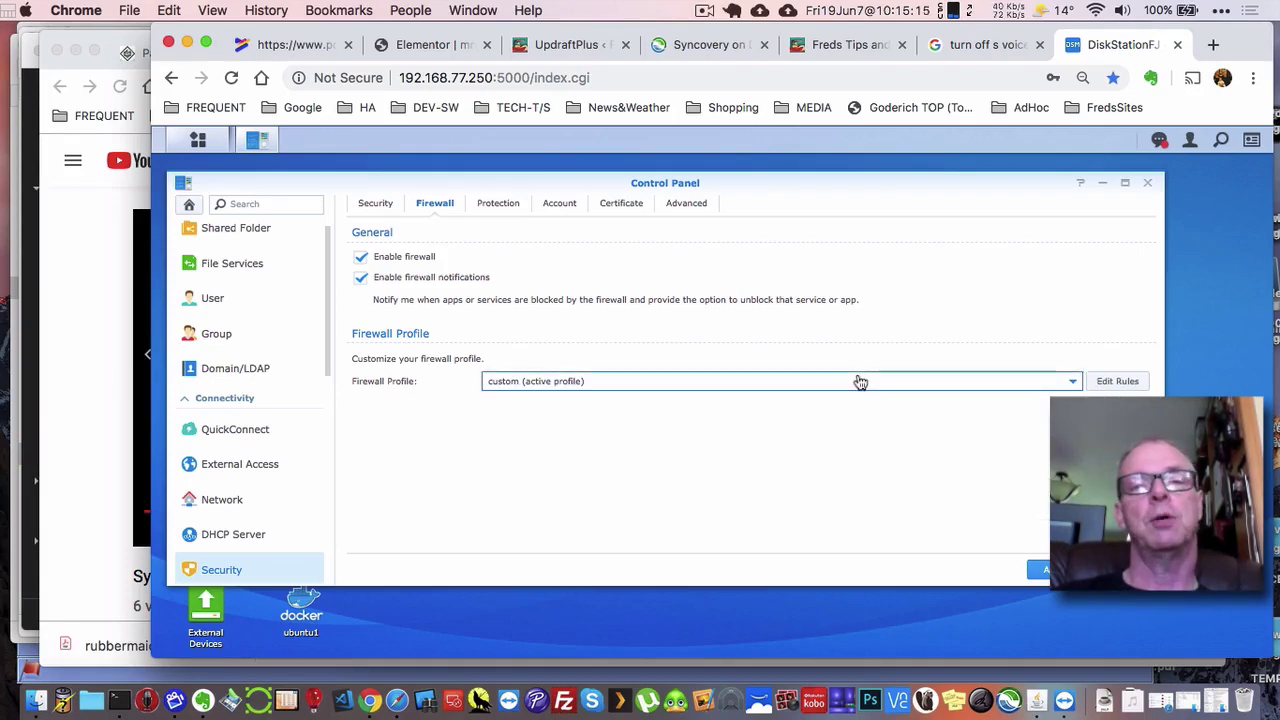
Step: Open the custom profile's rules: Cloud Station and Network Backup allows, then deny-all
left_click(1117, 382)
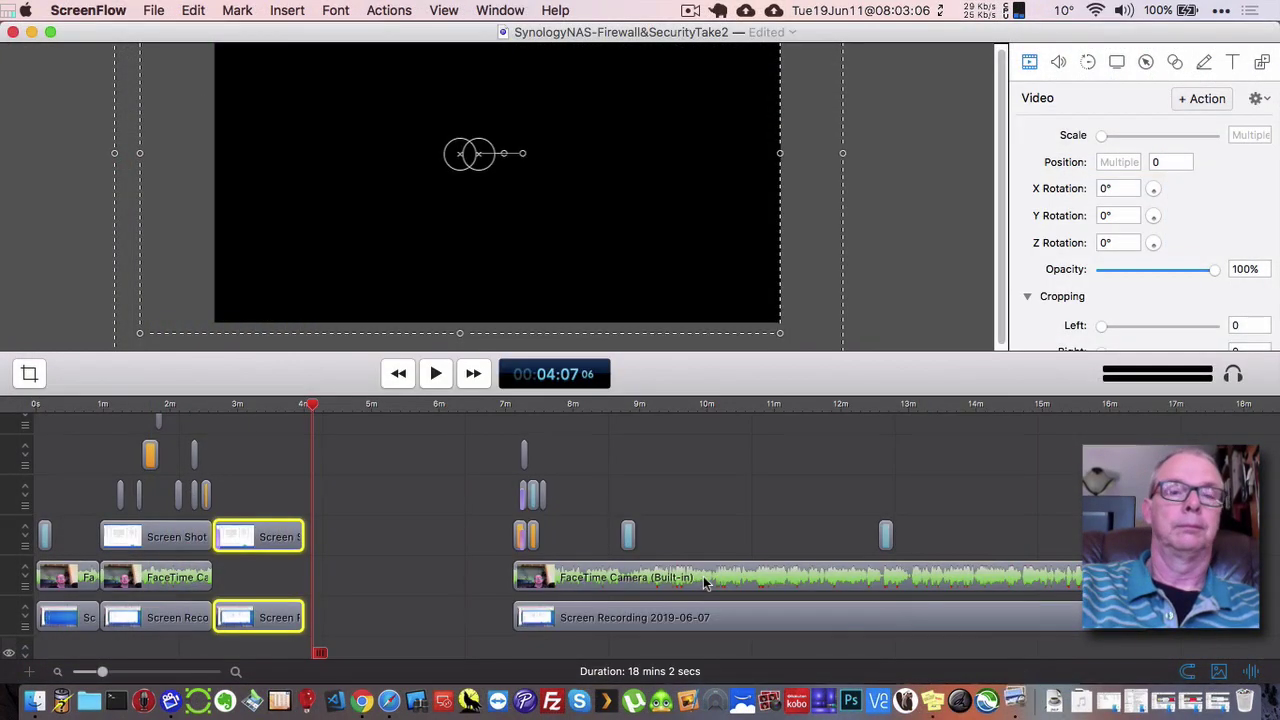
Step: Switch back to Chrome showing Control Panel > Security > Firewall
key("super+Tab")
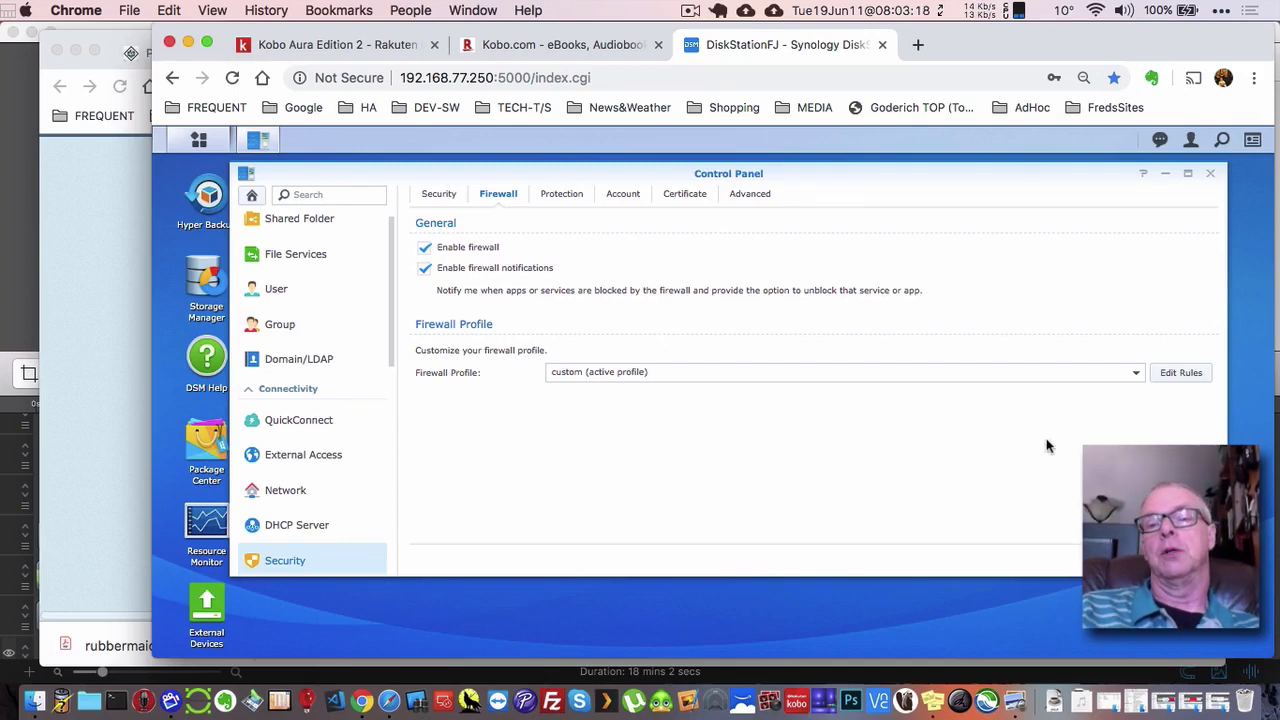
Step: Reopen the Edit Profile "custom" rule list with Edit Rules
left_click(1176, 373)
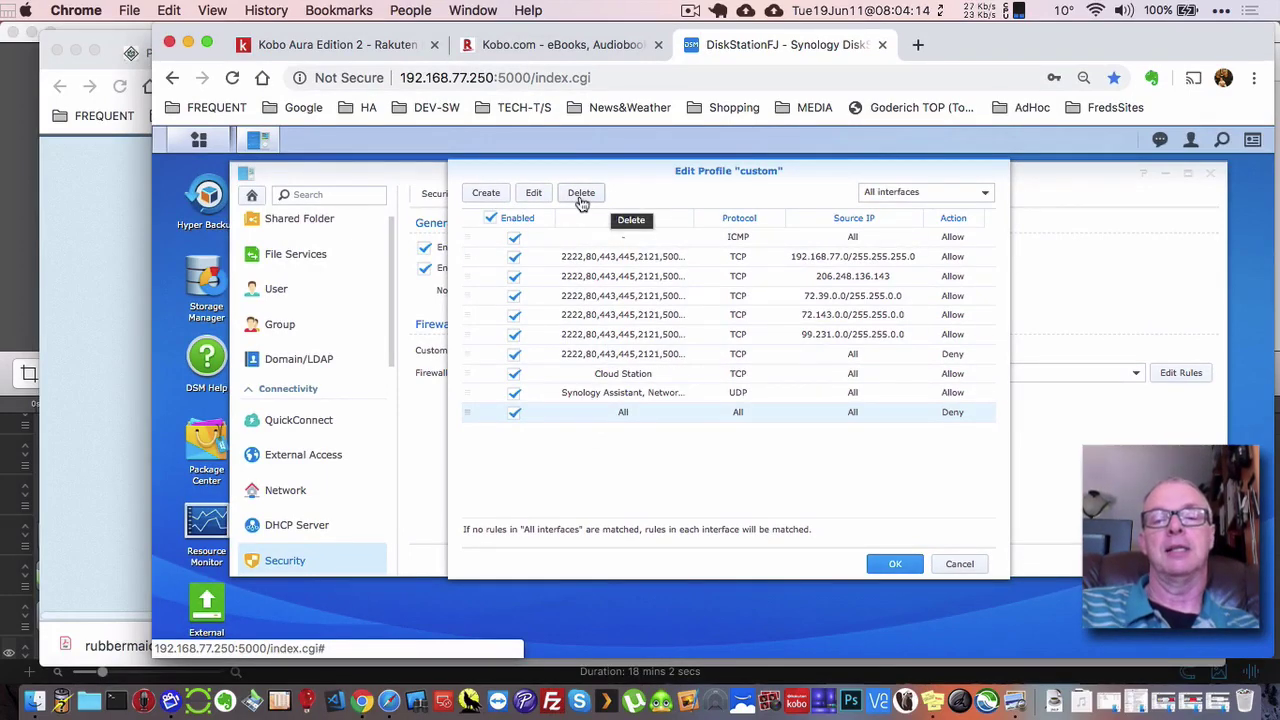
Step: Delete the final All/Deny rule, save the custom profile, and reopen its rule list
left_click(581, 196)
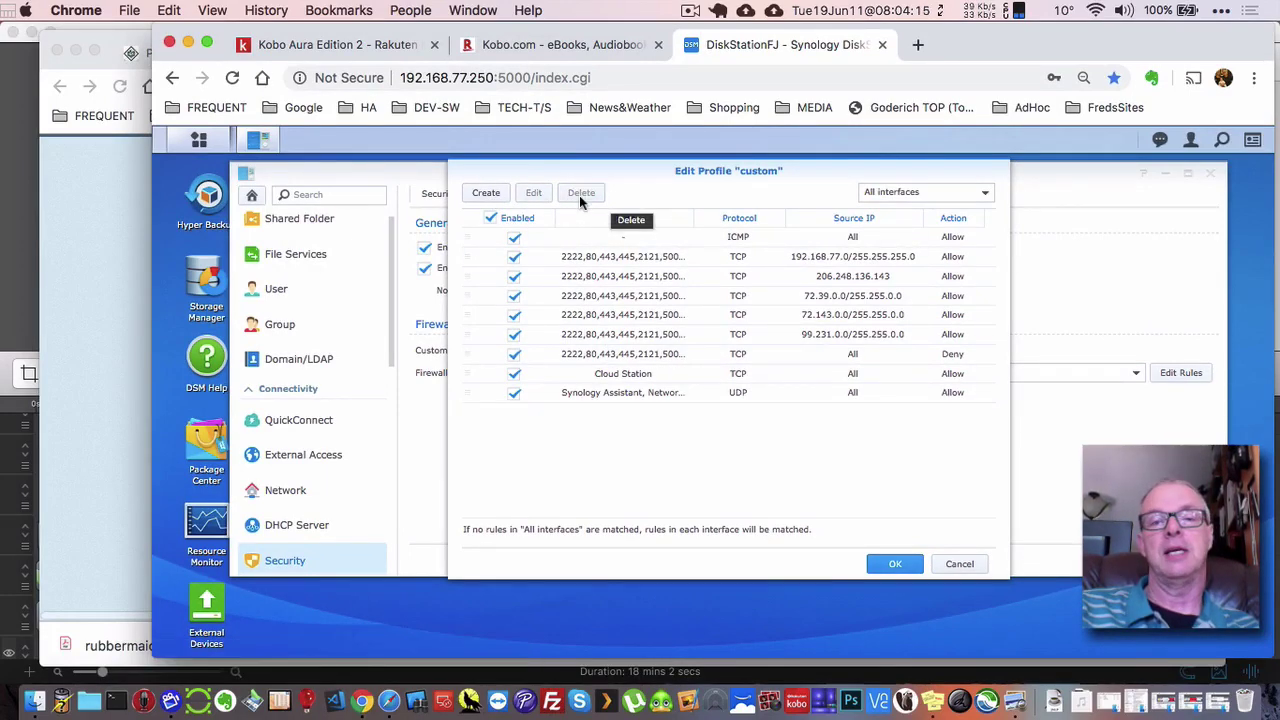
left_click(904, 565)
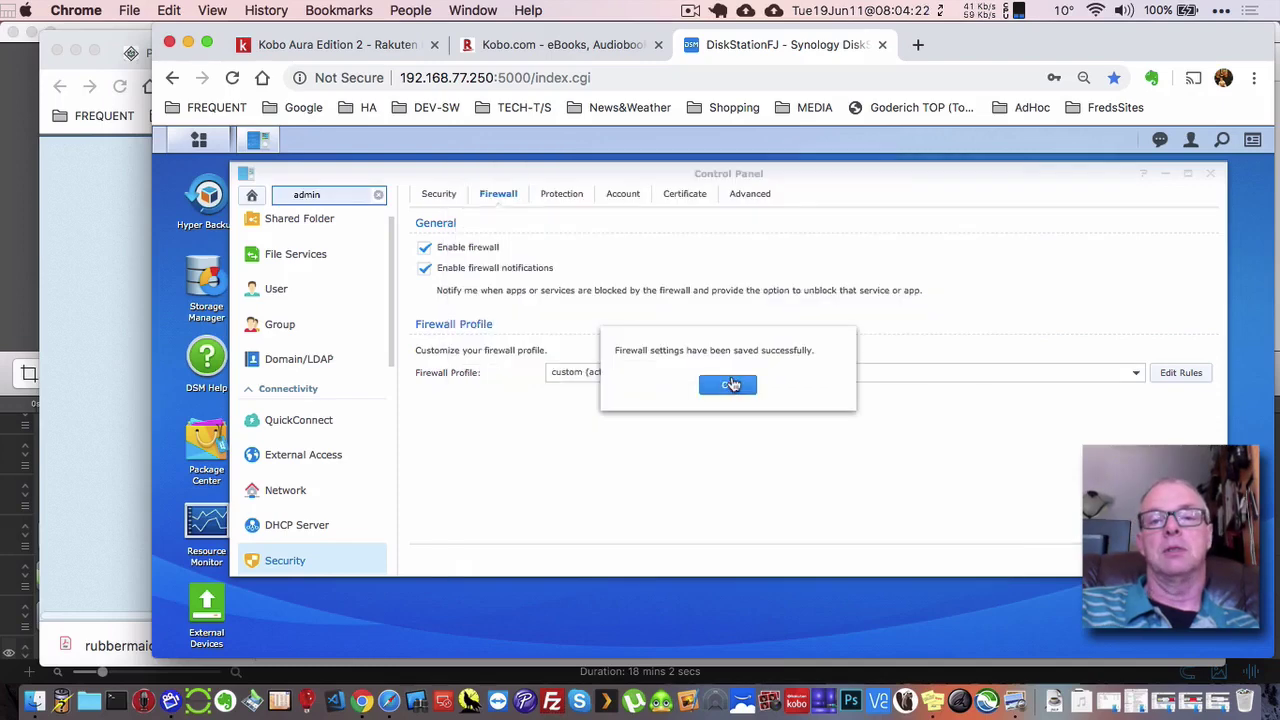
left_click(735, 384)
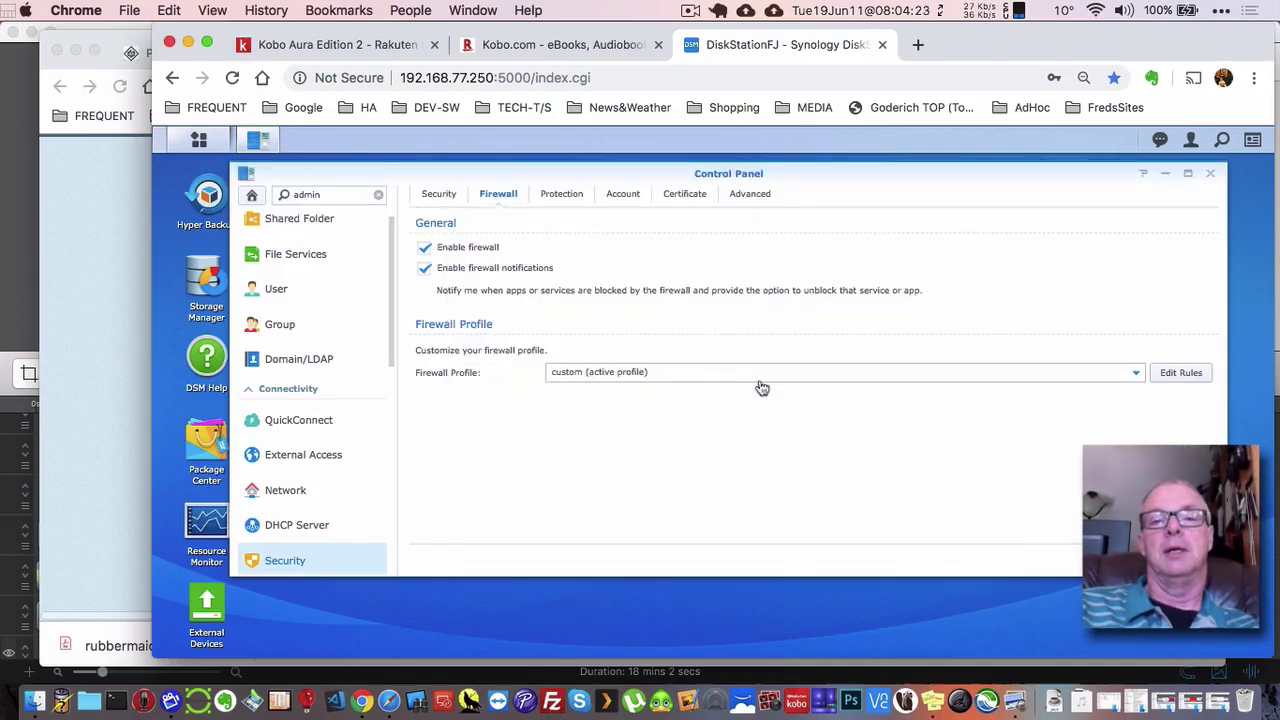
left_click(1175, 373)
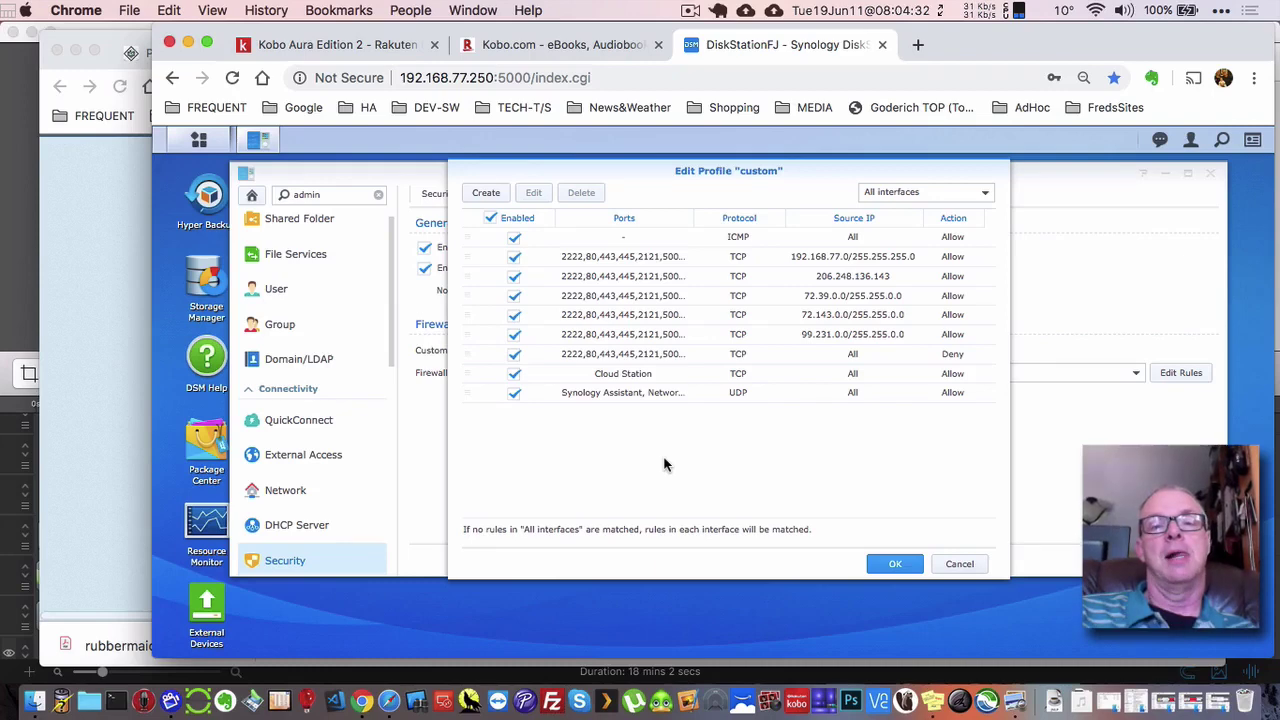
Step: Create a rule with all ports and all source IPs set to Deny
left_click(486, 195)
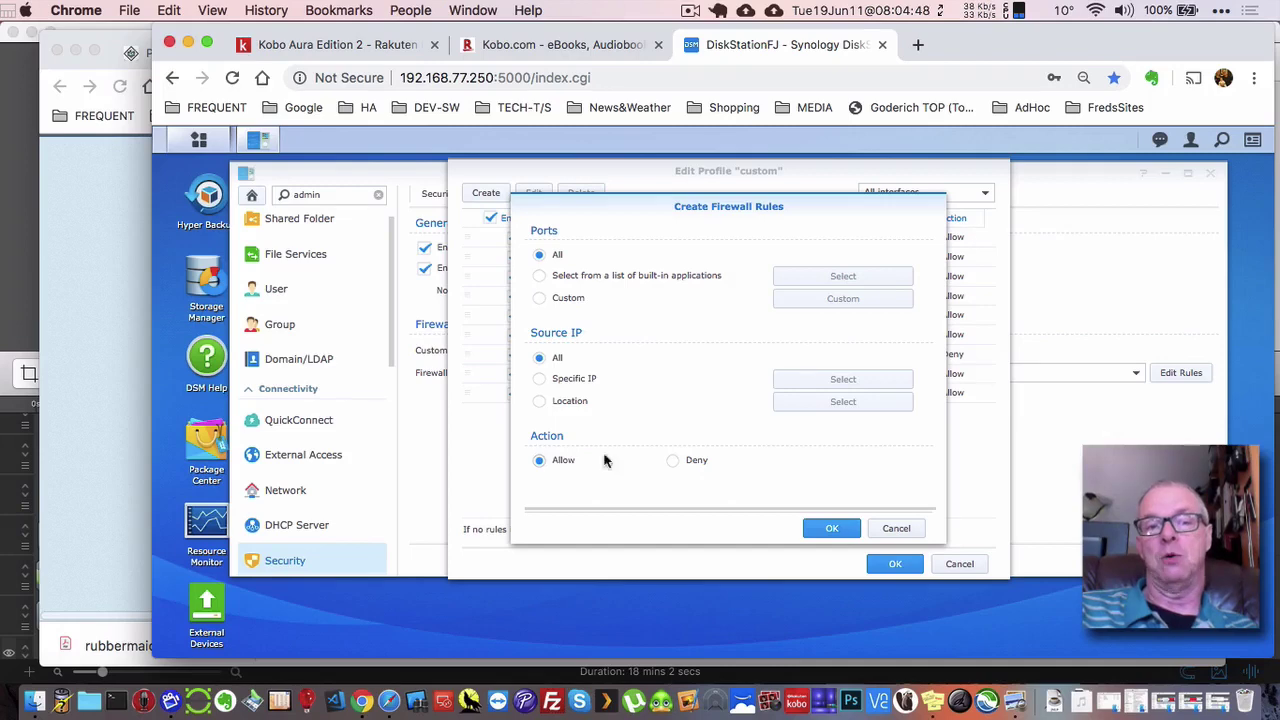
left_click(673, 462)
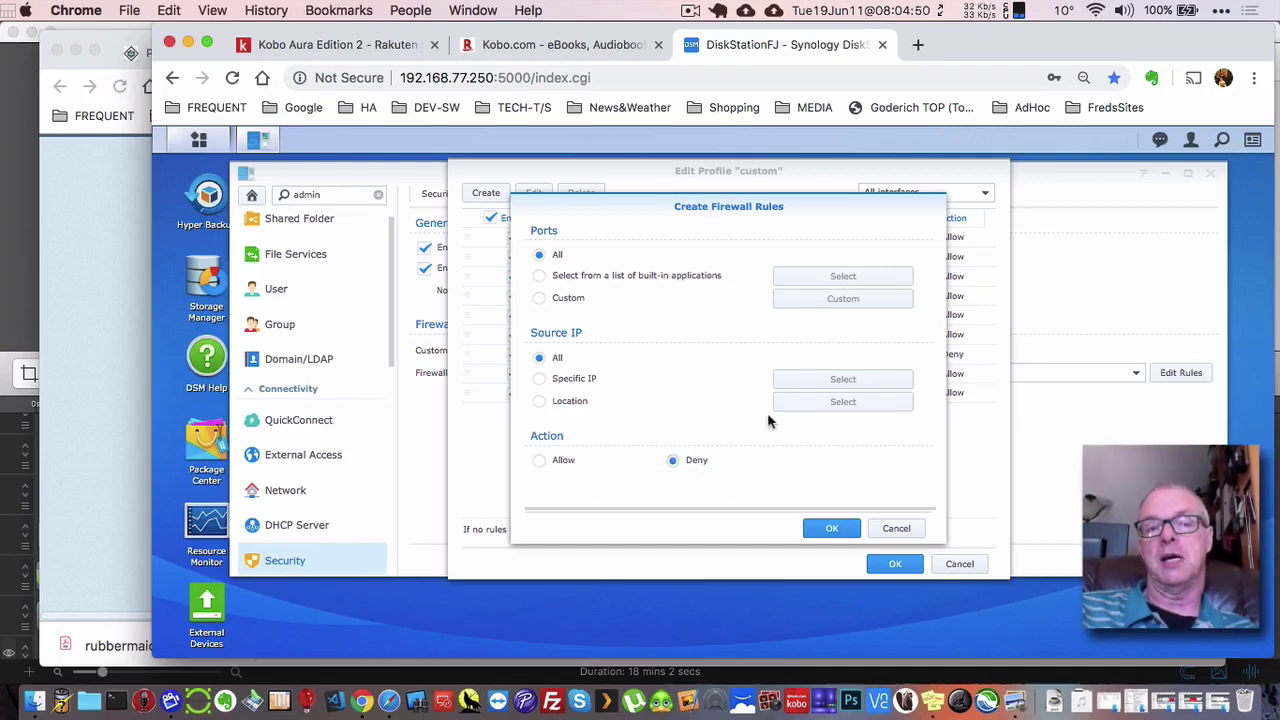
left_click(829, 531)
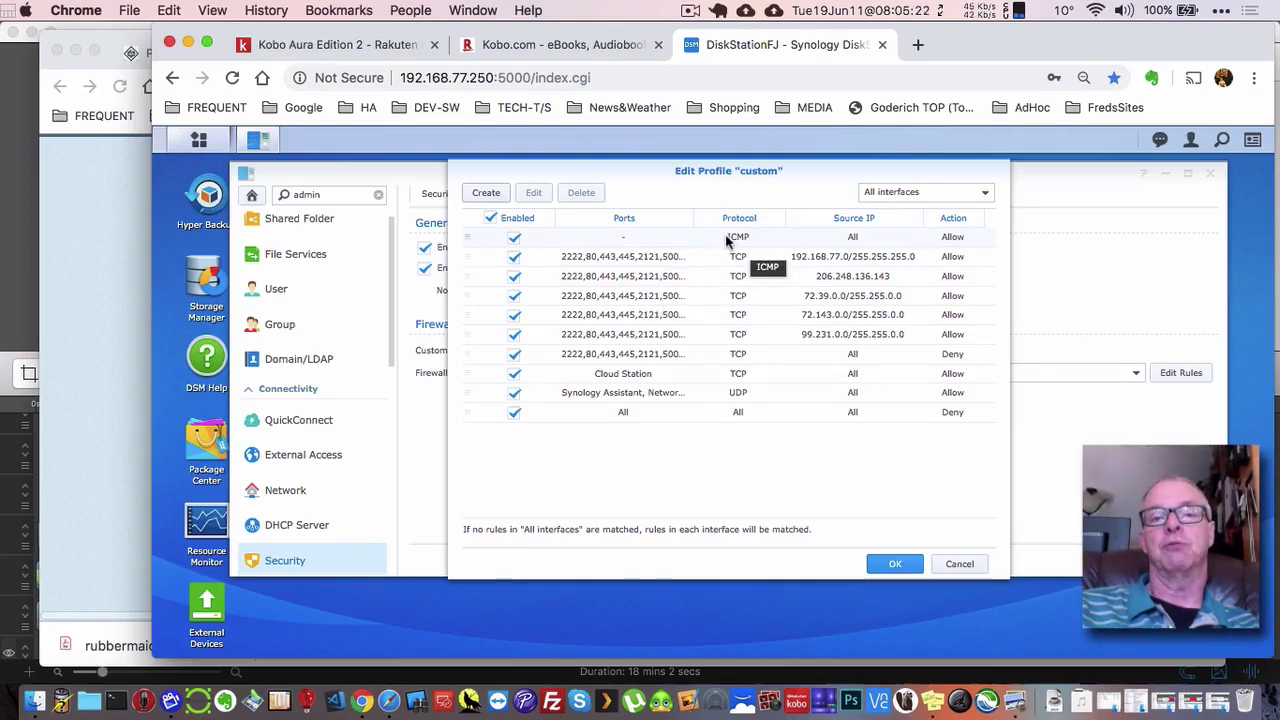
Step: Delete the ICMP allow rule and save the custom profile's rules
left_click(690, 239)
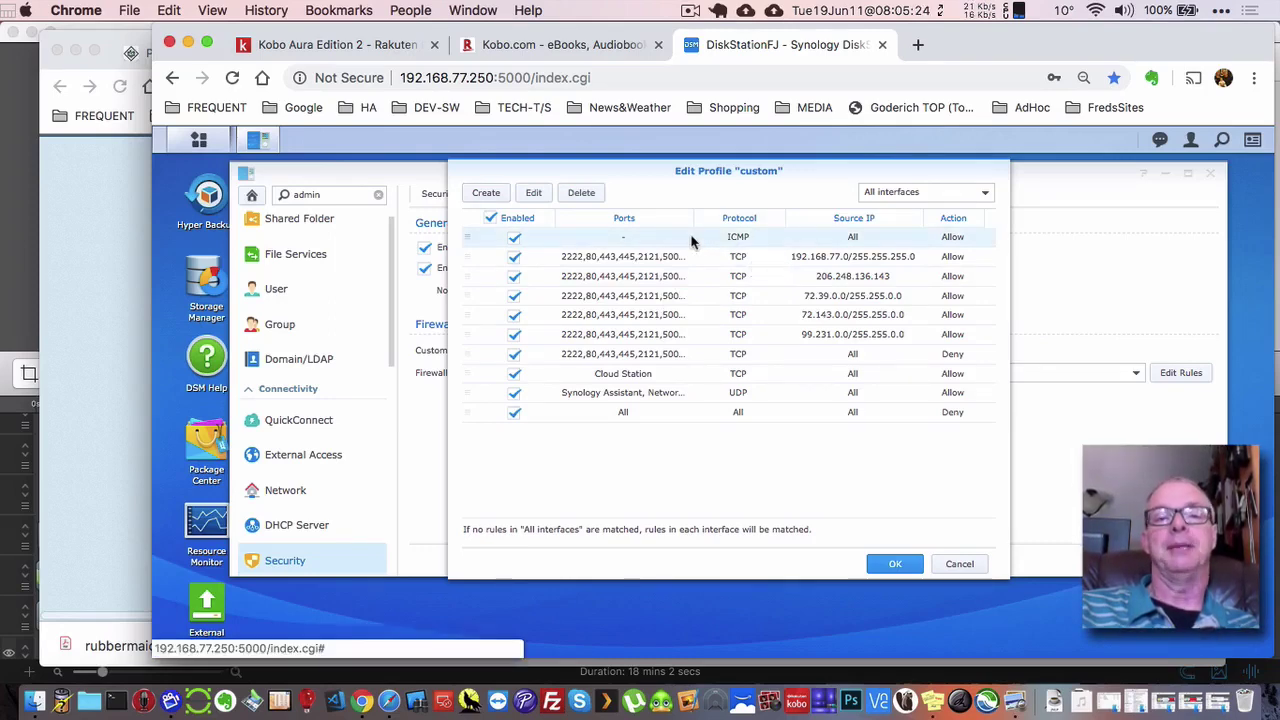
left_click(579, 194)
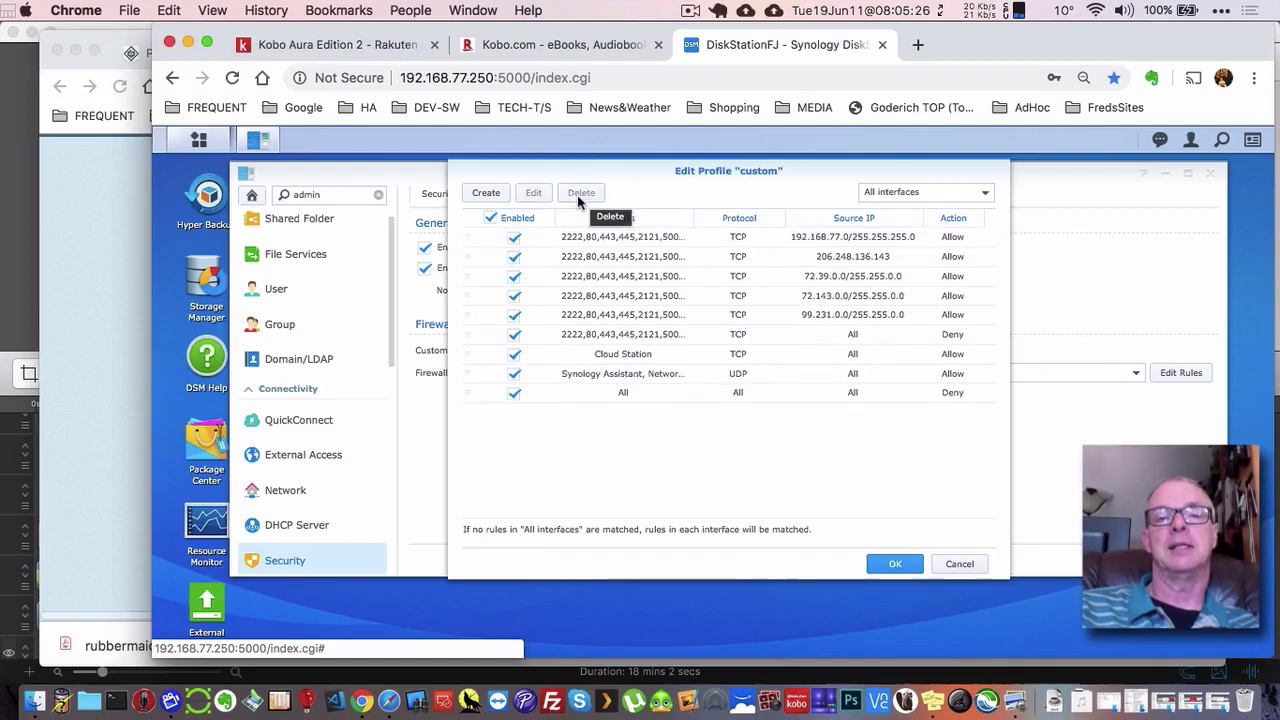
left_click(897, 565)
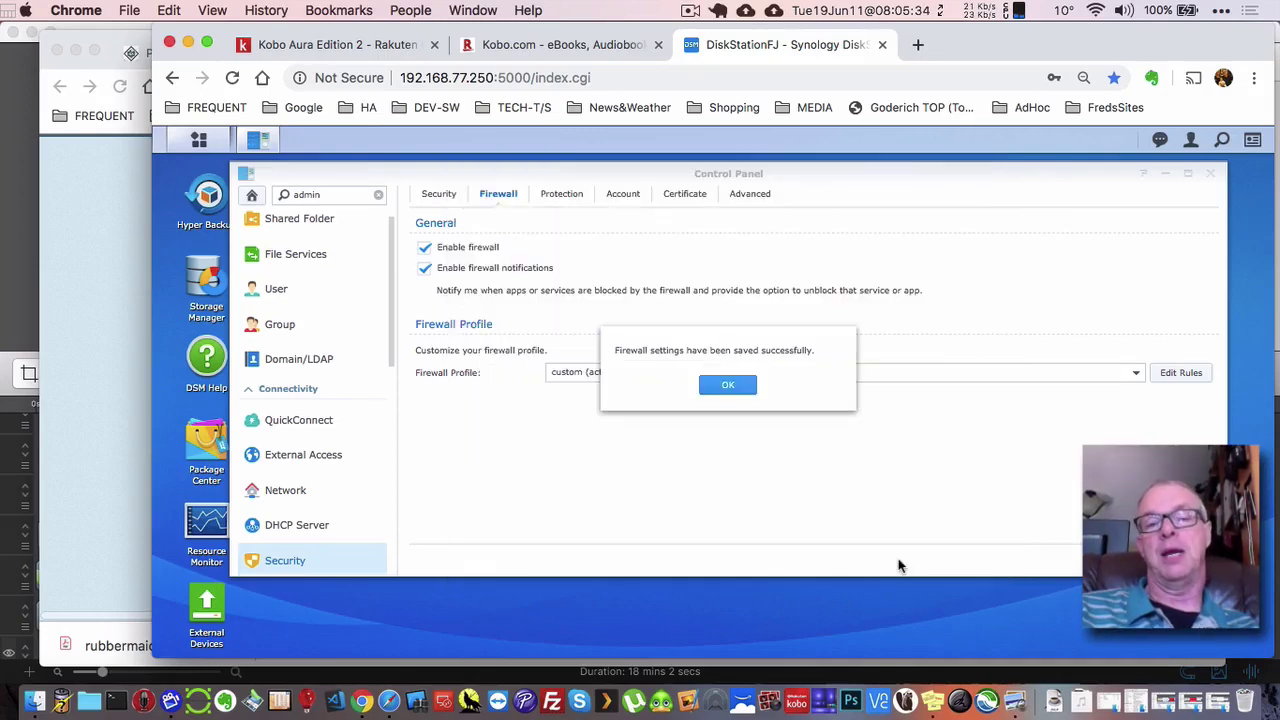
Step: Dismiss the saved message, reopen the custom rules, and start a new rule with Custom ports
left_click(730, 386)
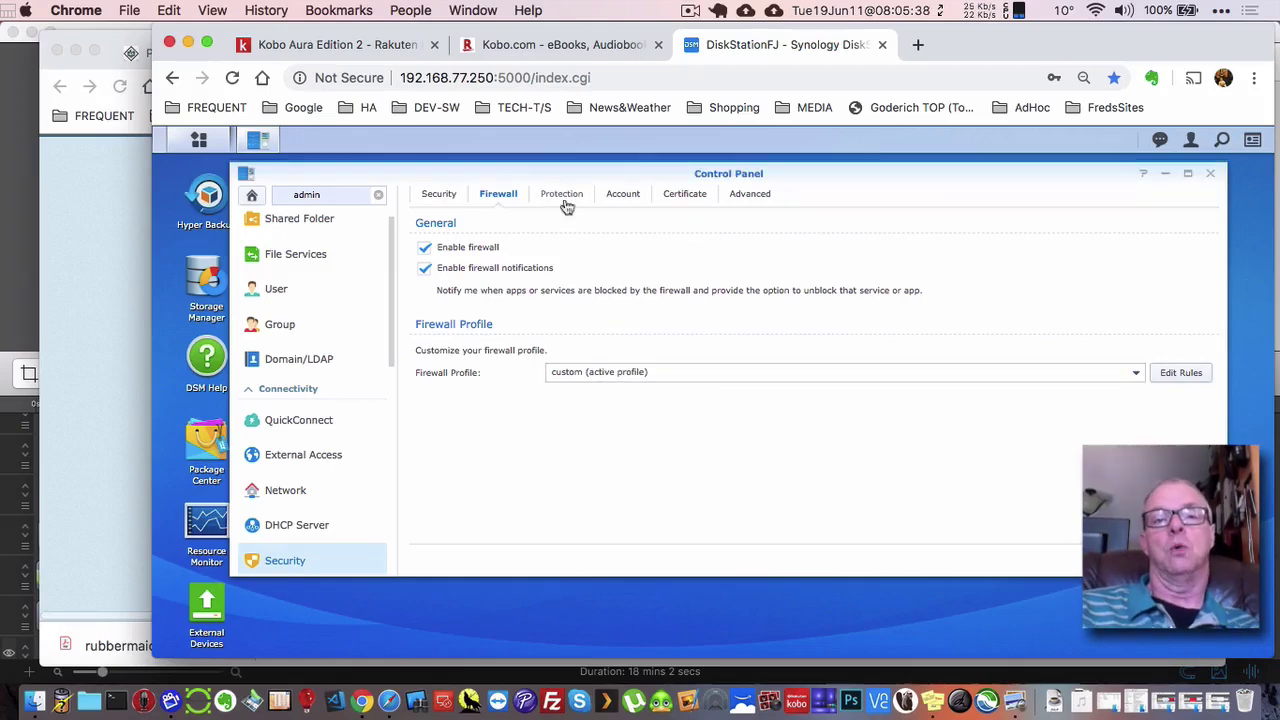
left_click(1167, 372)
left_click(486, 192)
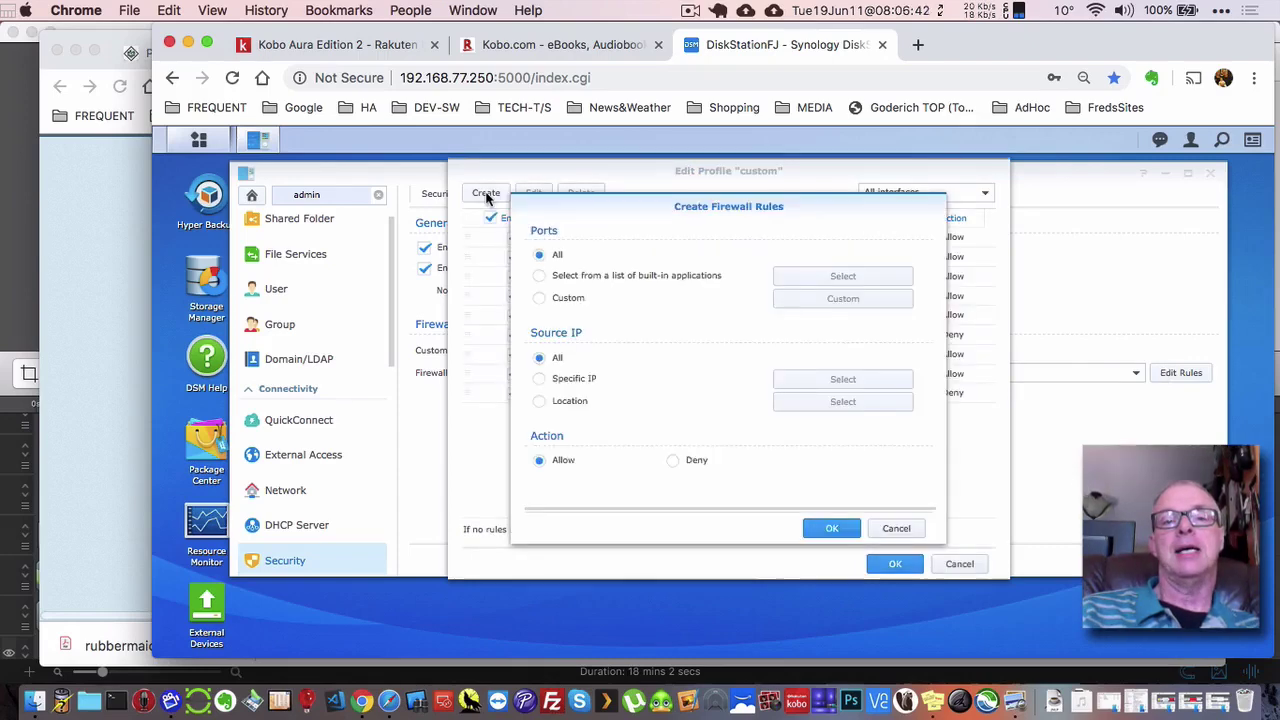
left_click(540, 300)
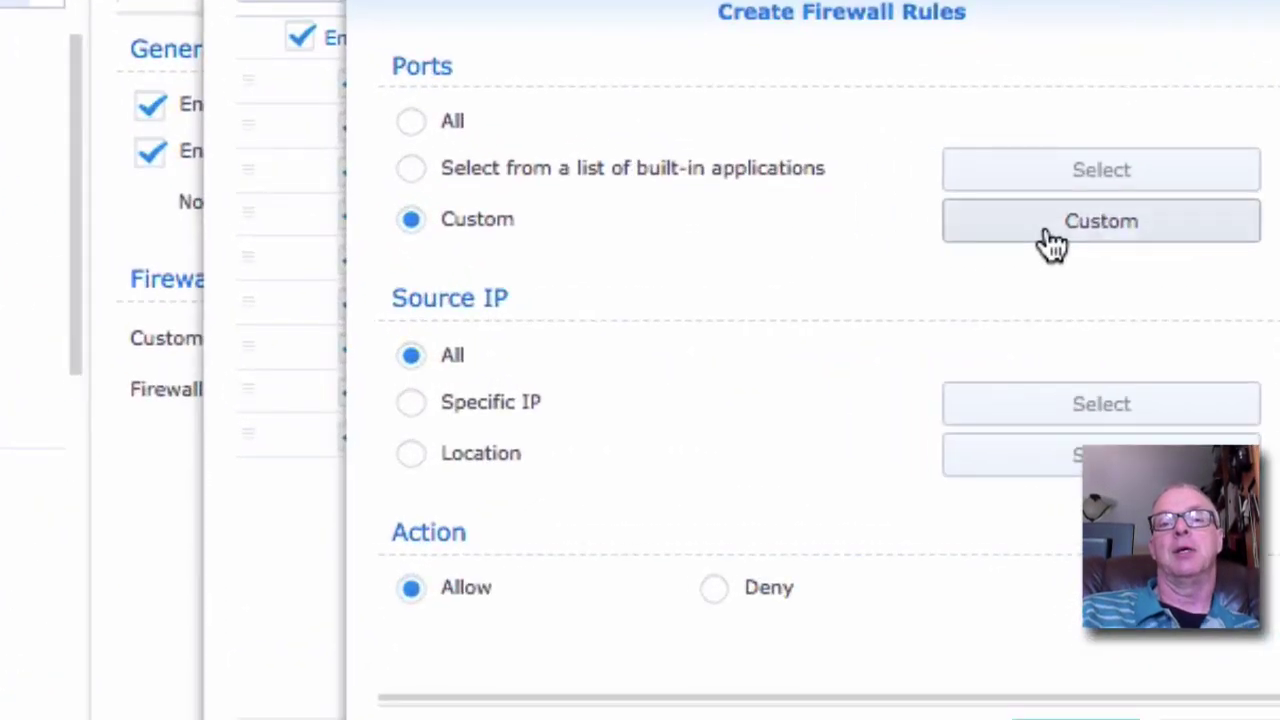
Step: Set the rule's custom protocol to ICMP and add it, allowing all source IPs
left_click(815, 301)
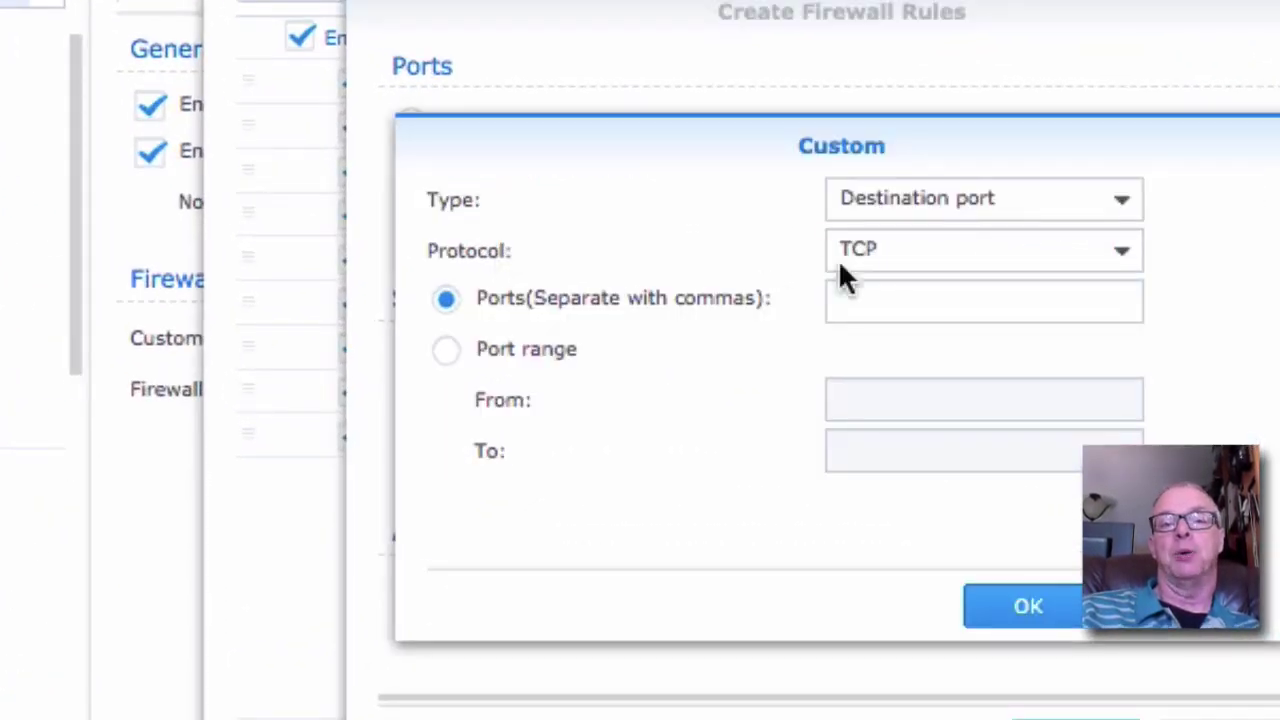
left_click(876, 258)
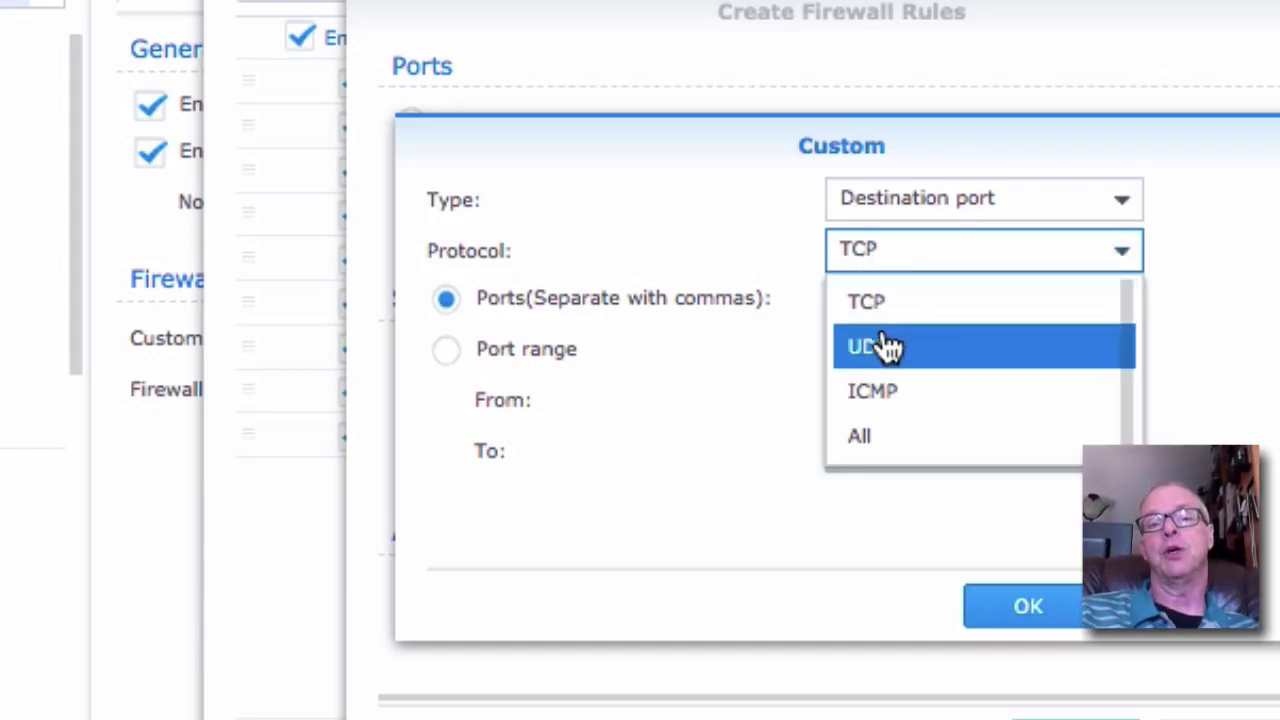
left_click(916, 395)
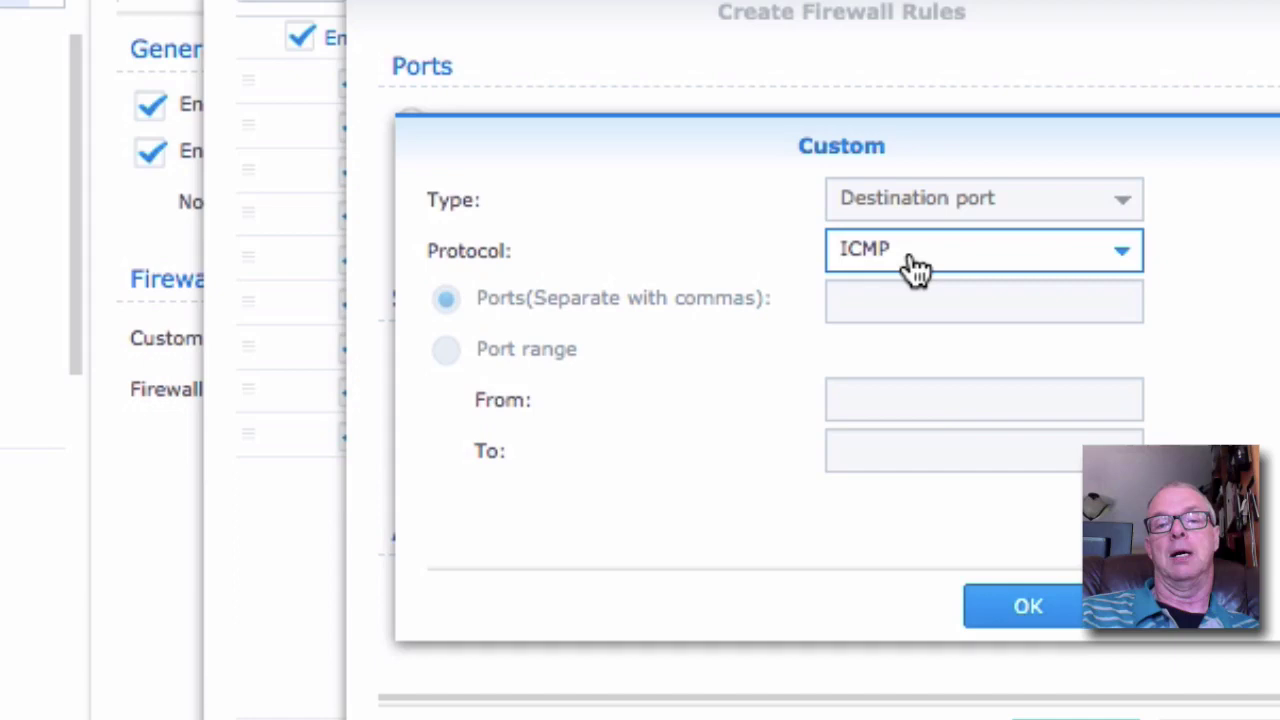
left_click(1023, 607)
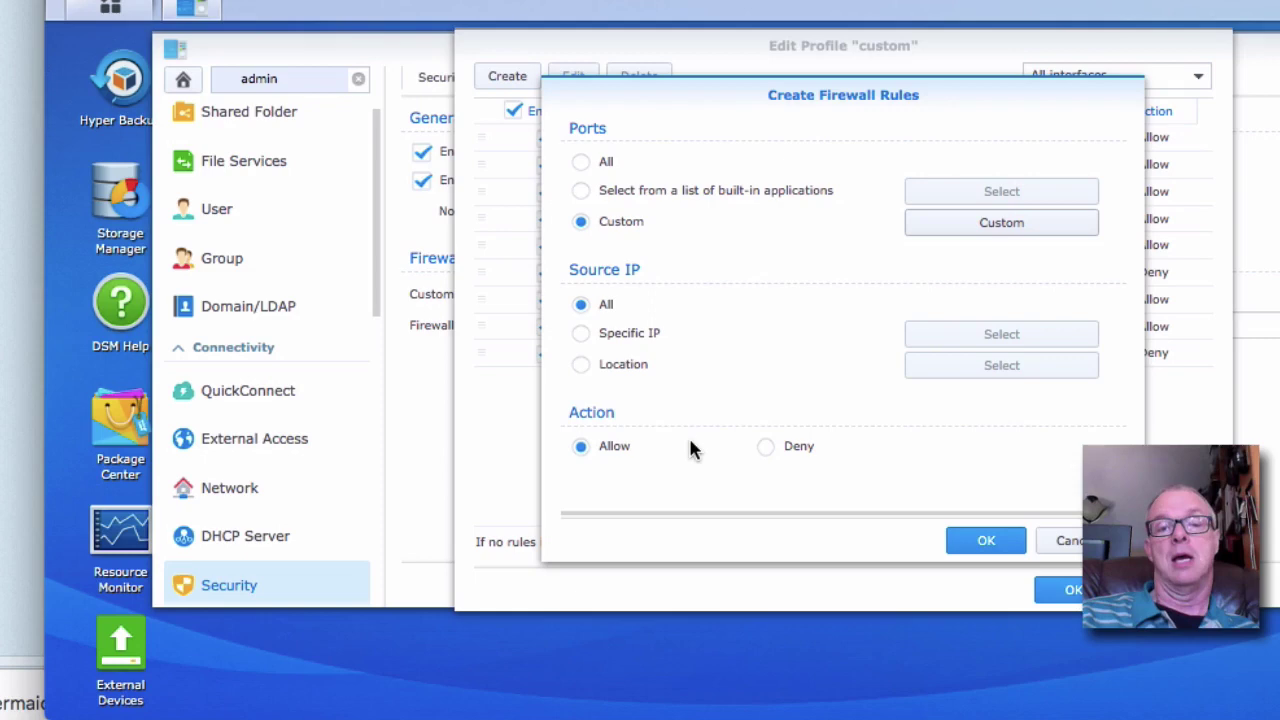
left_click(986, 541)
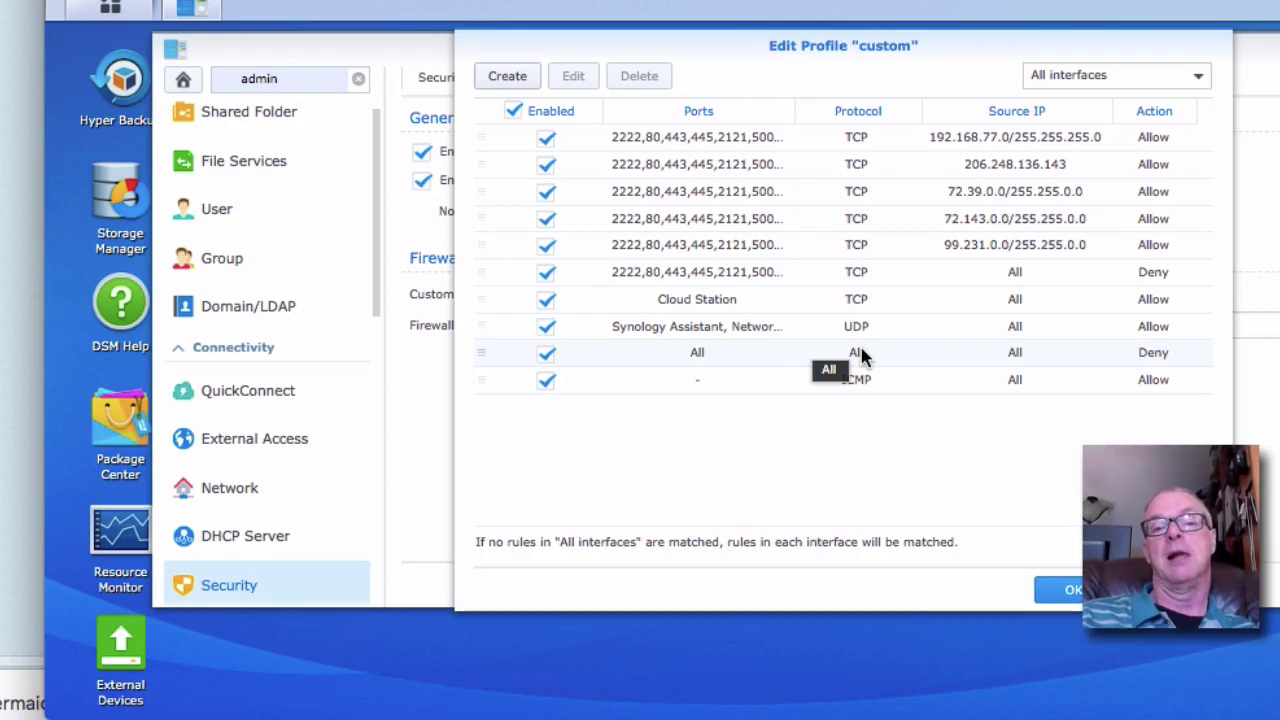
Step: Select the new ICMP allow rule and drag it above all other rules in the list
left_click(857, 378)
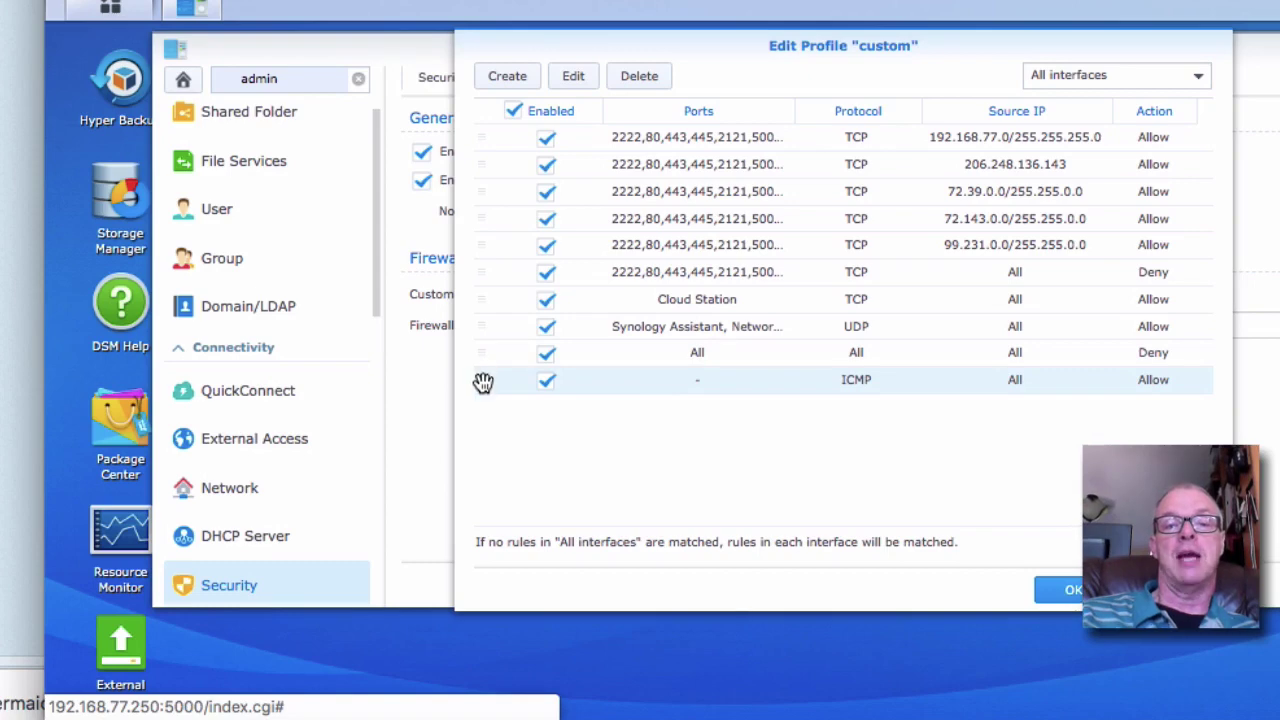
left_click_drag(483, 383, 487, 129)
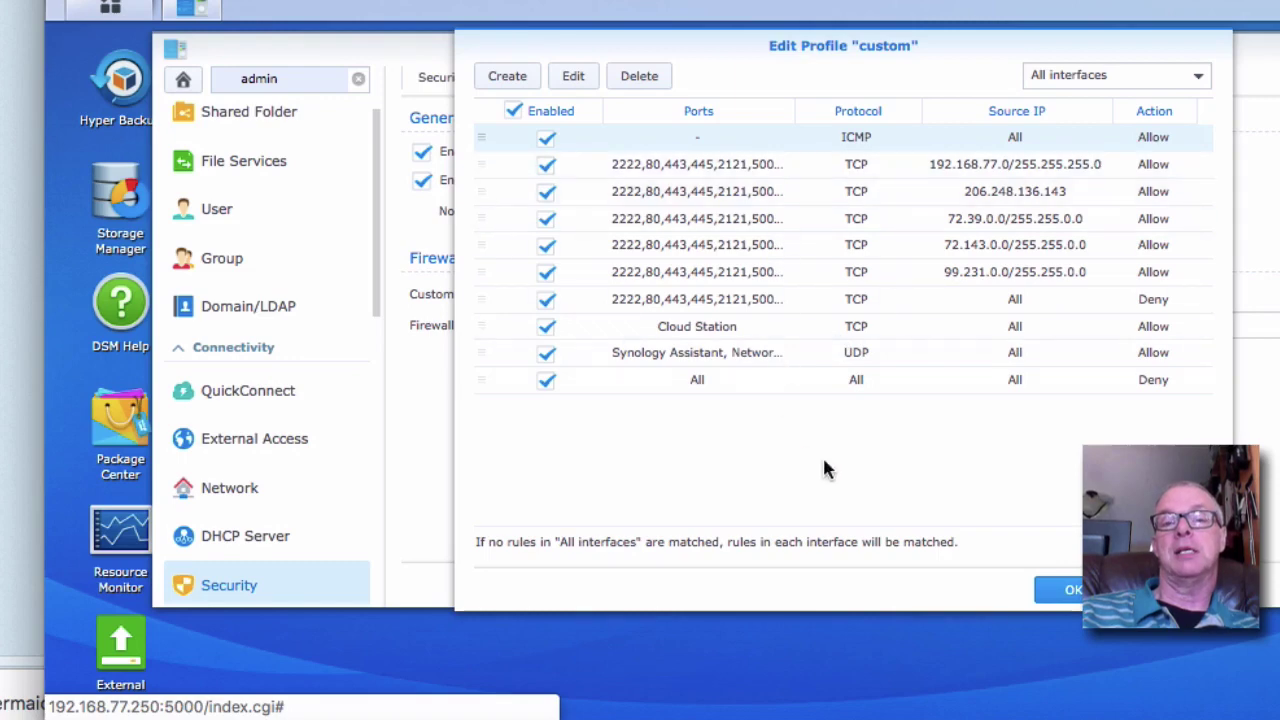
Step: Save the reordered custom profile with ICMP first and acknowledge the 'settings saved' message
left_click(1066, 590)
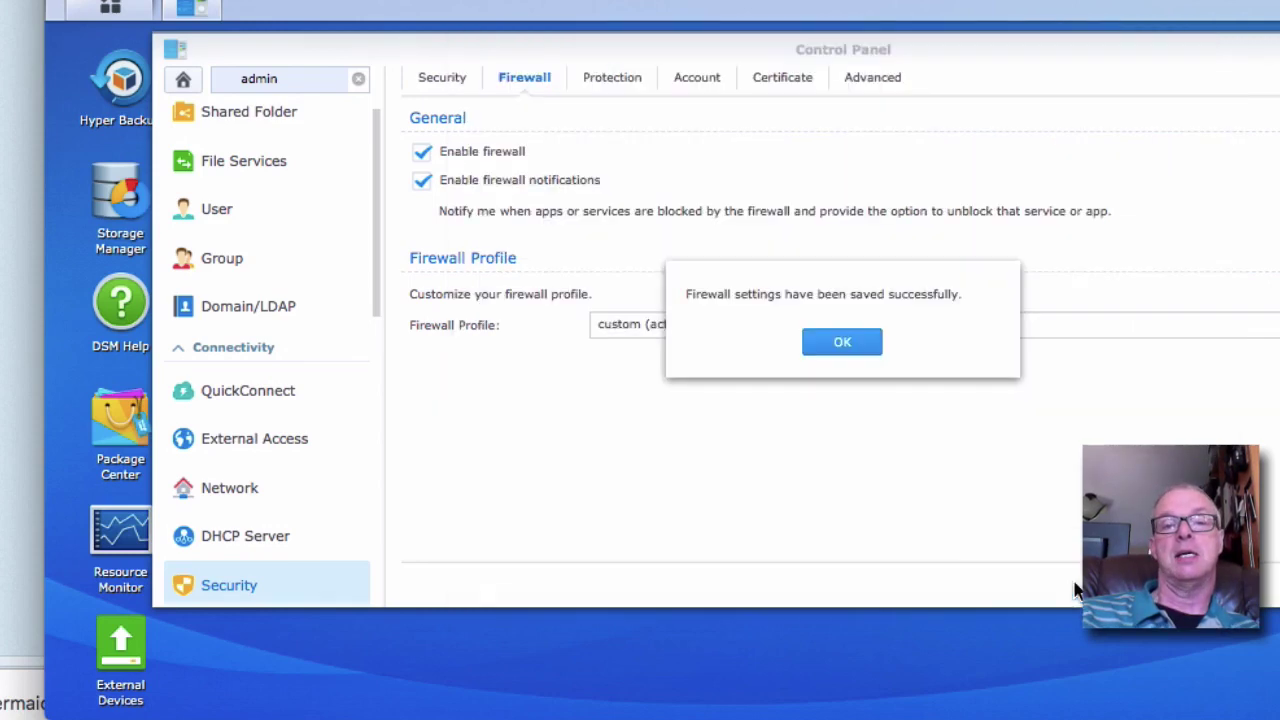
left_click(863, 348)
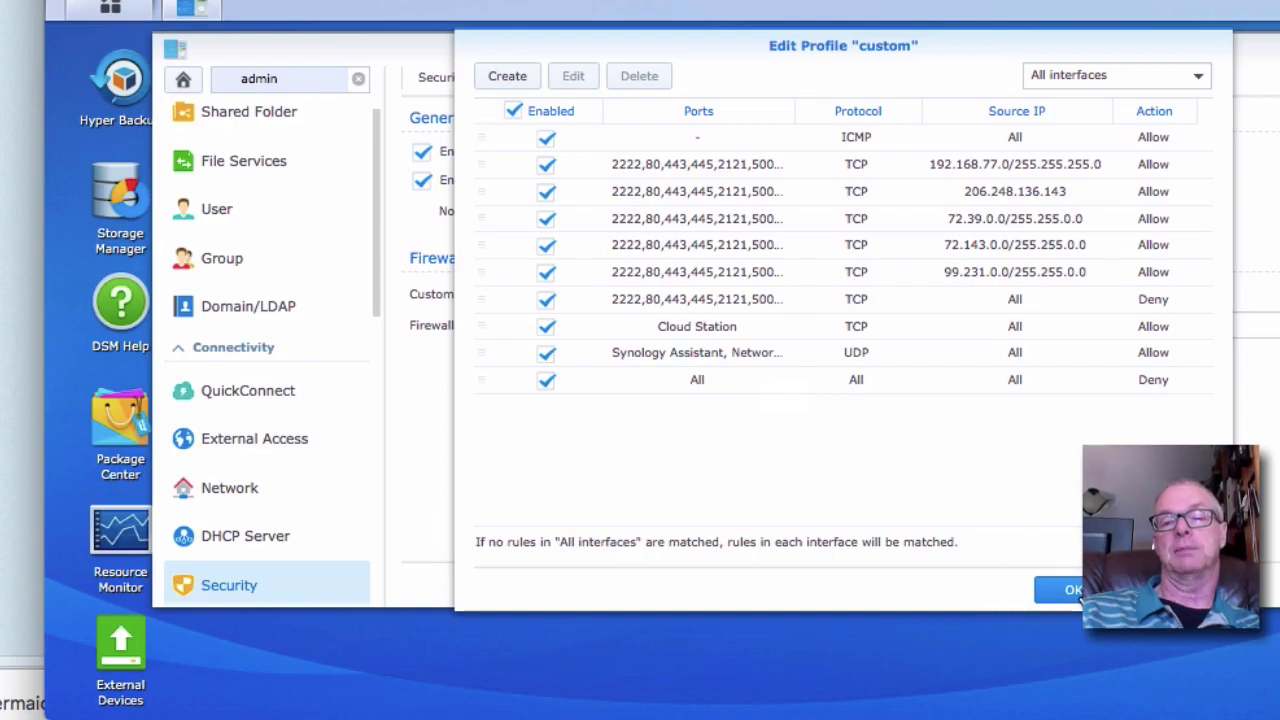
Step: Review the LAN 1, LAN 2, PPPoE and VPN interface options, keep All interfaces, and cancel
left_click(1062, 590)
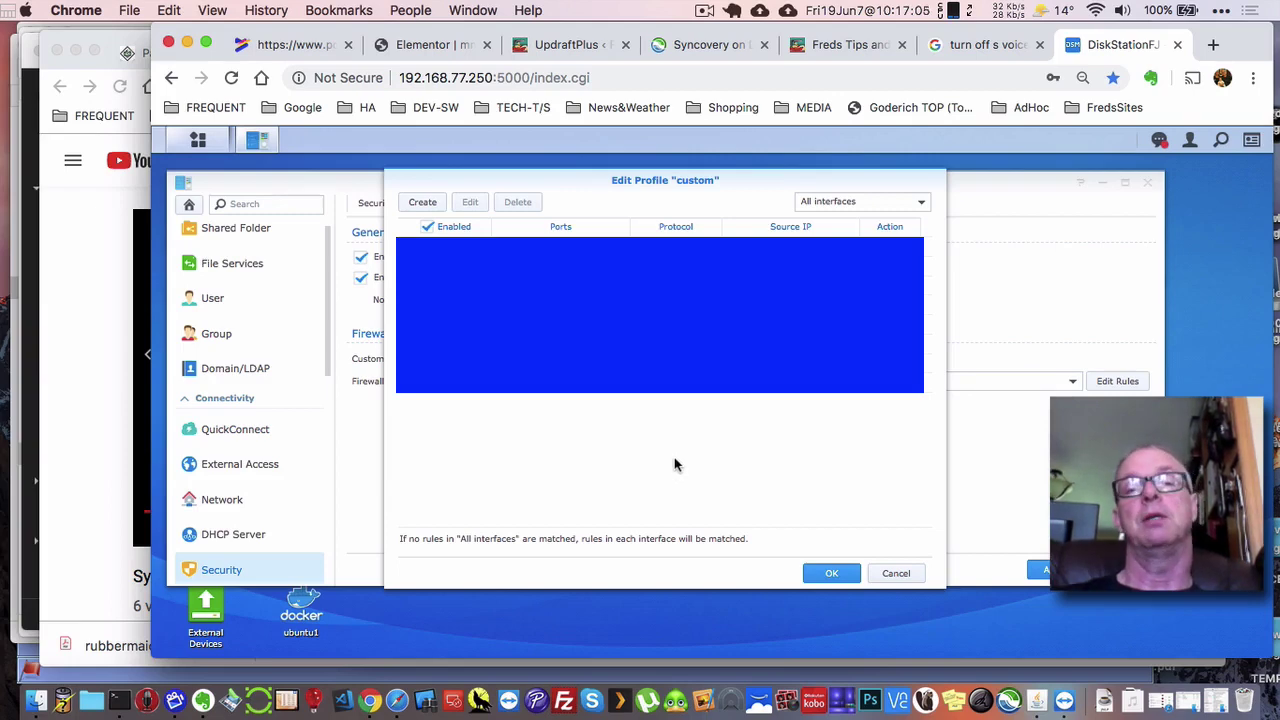
left_click(855, 204)
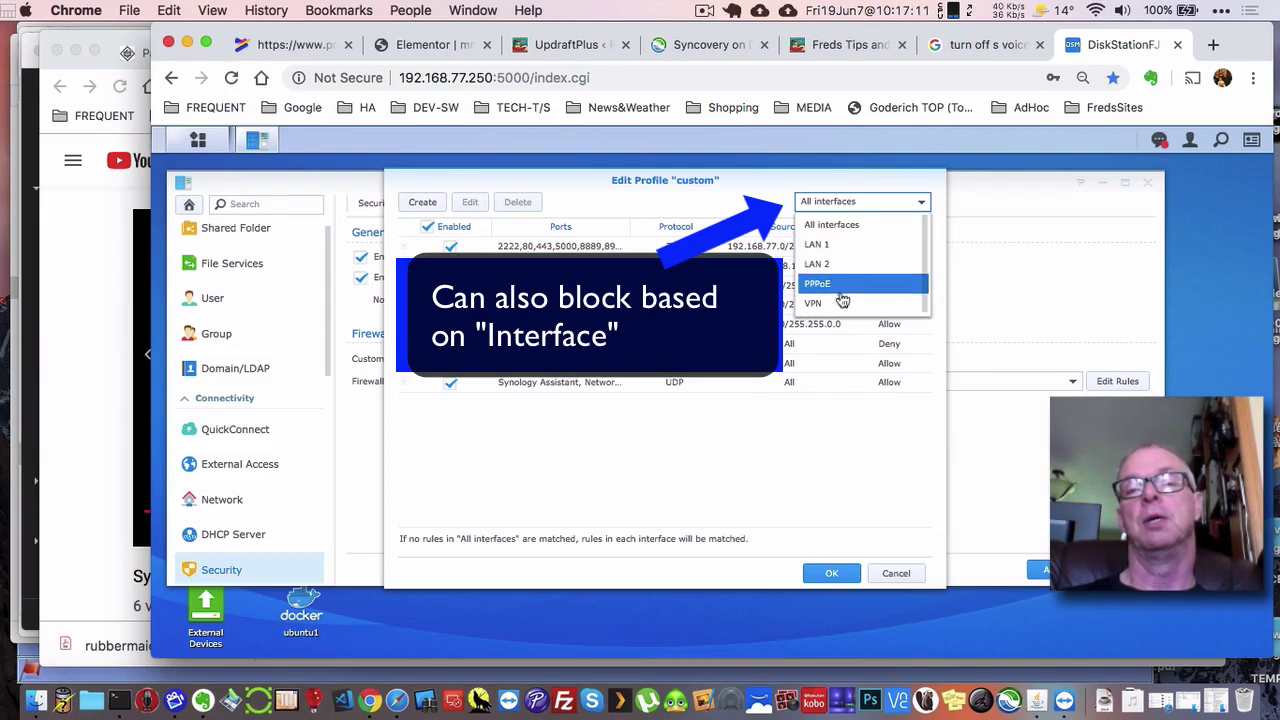
left_click(845, 204)
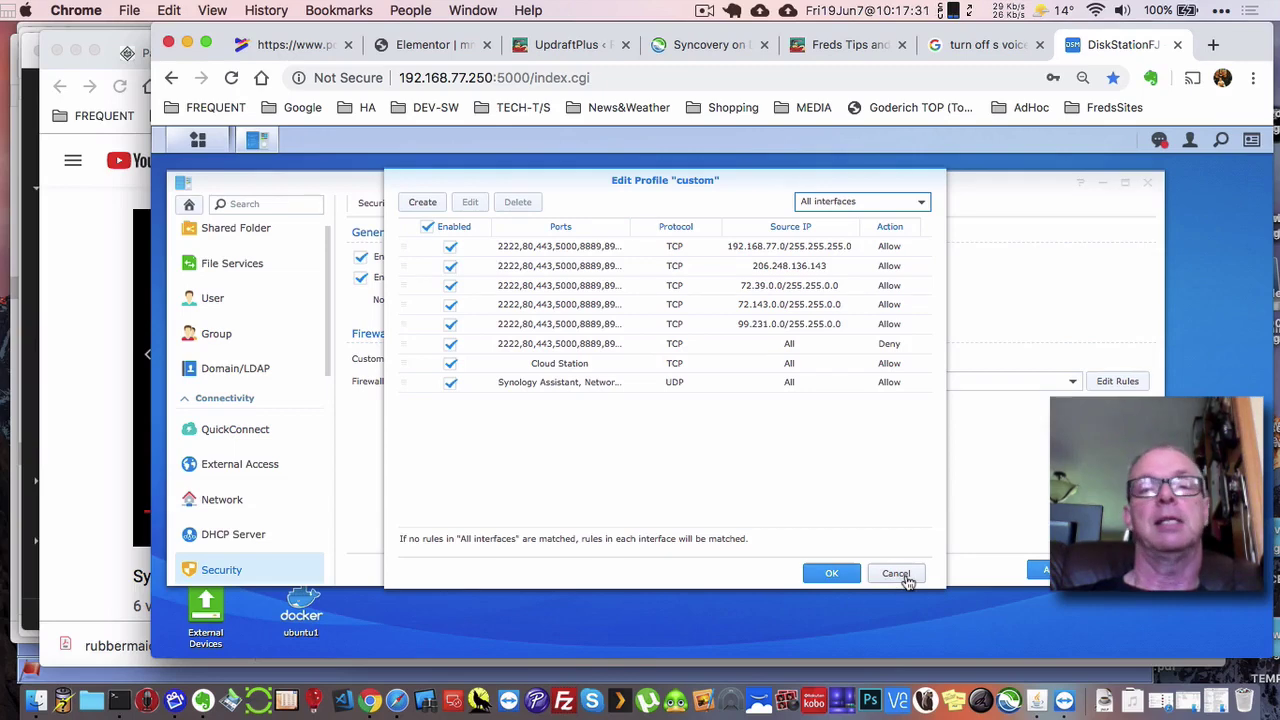
left_click(896, 574)
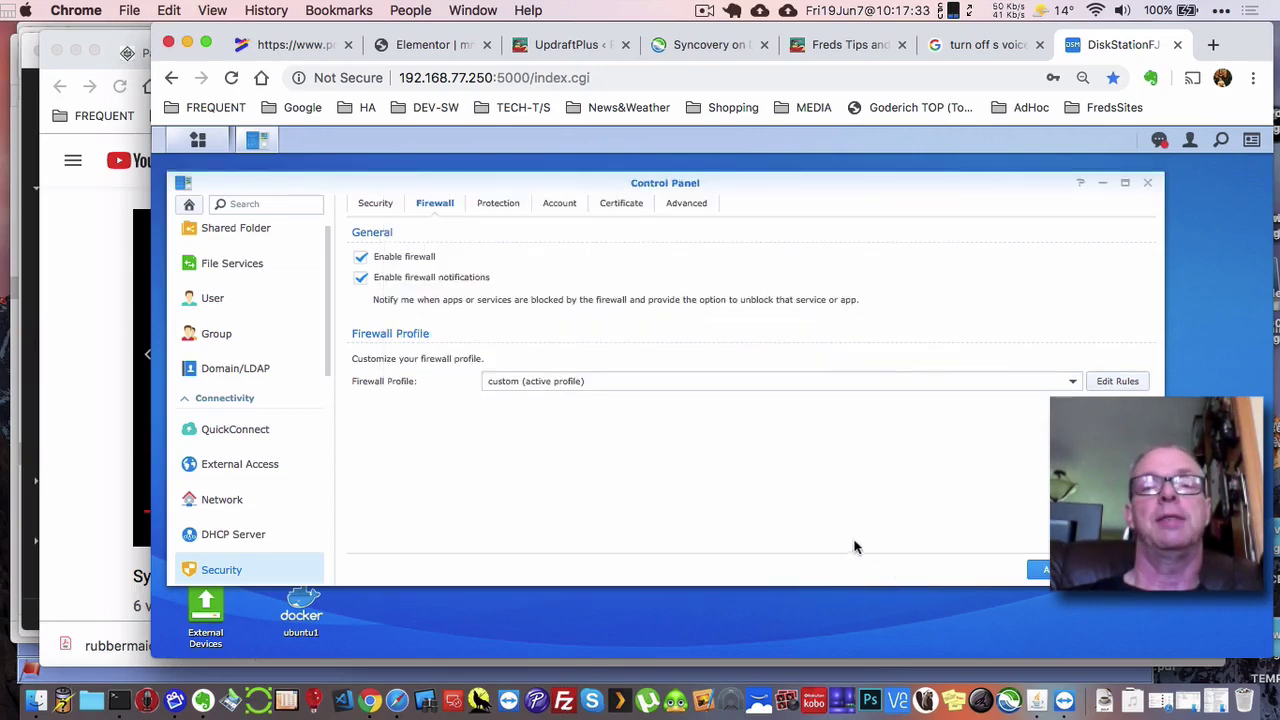
Step: Show Account tab Auto Block: 1 failed login within 60 minutes, unblocked after 999 days
left_click(558, 205)
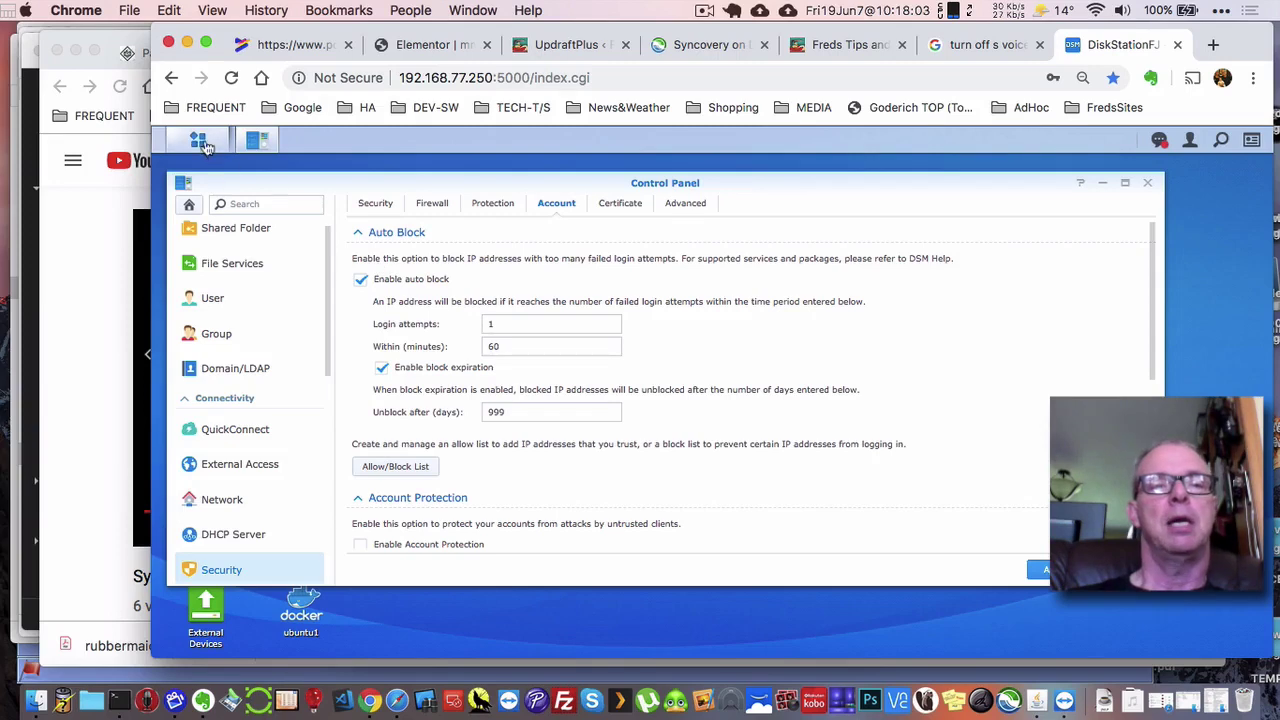
scroll(243, 423, "down", 5)
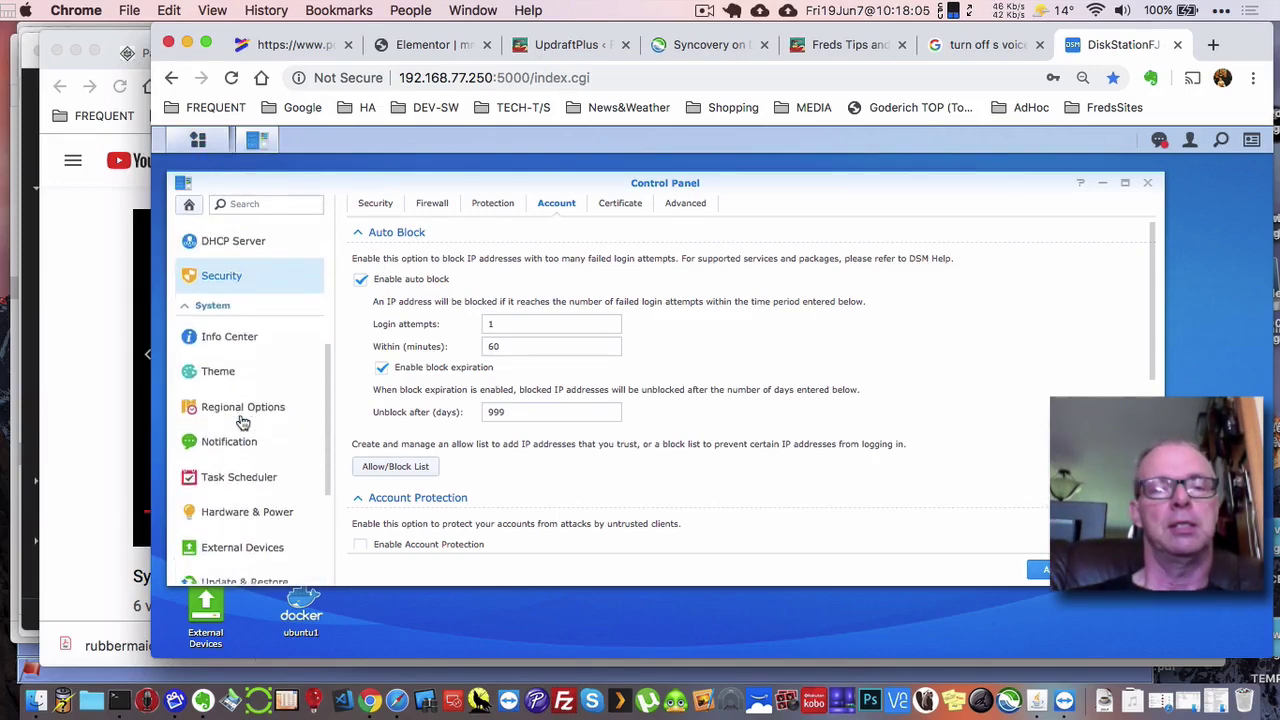
scroll(243, 423, "down", 2)
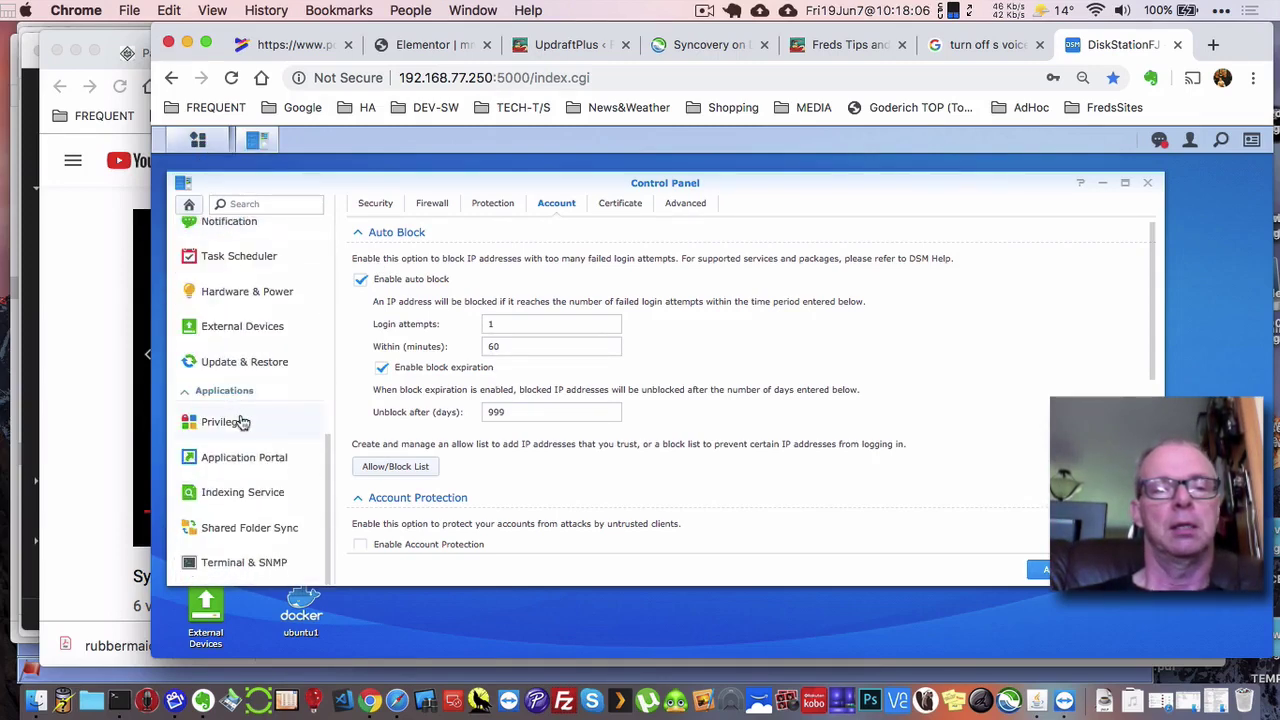
Step: View Terminal & SNMP settings with SSH on port 2222 and Telnet off, browsing the sidebar
left_click(251, 564)
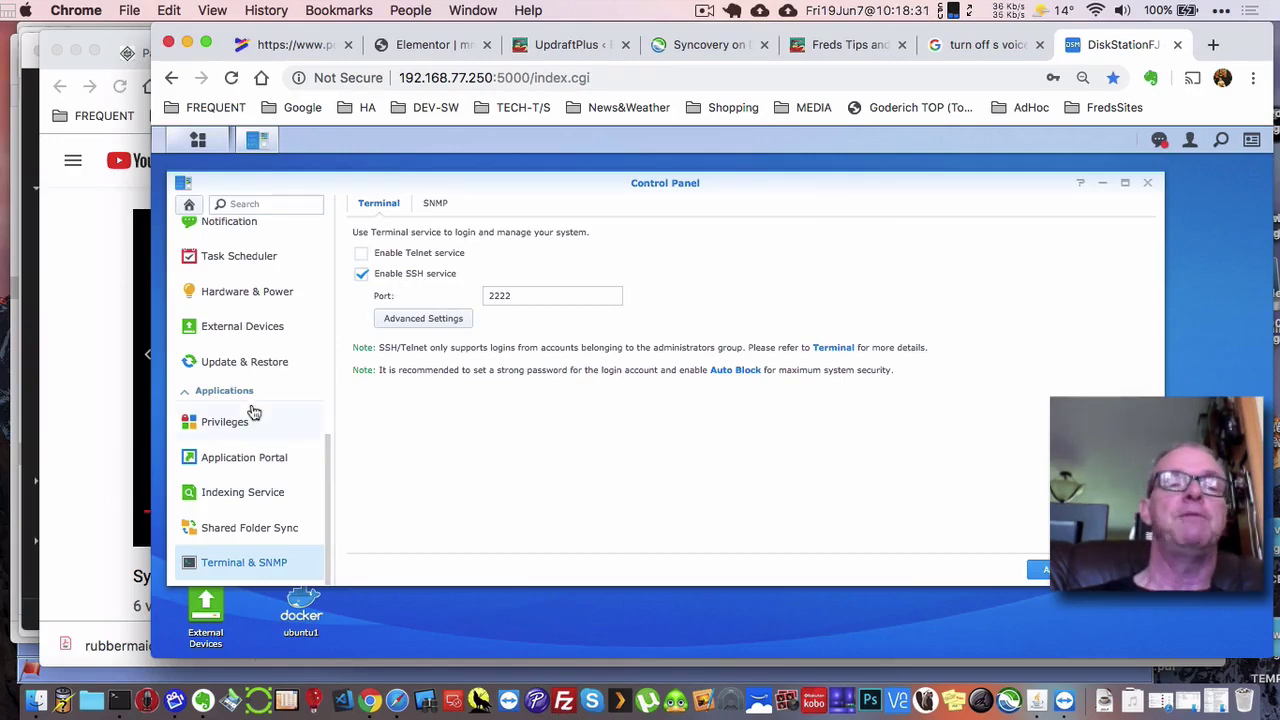
scroll(253, 410, "up", 5)
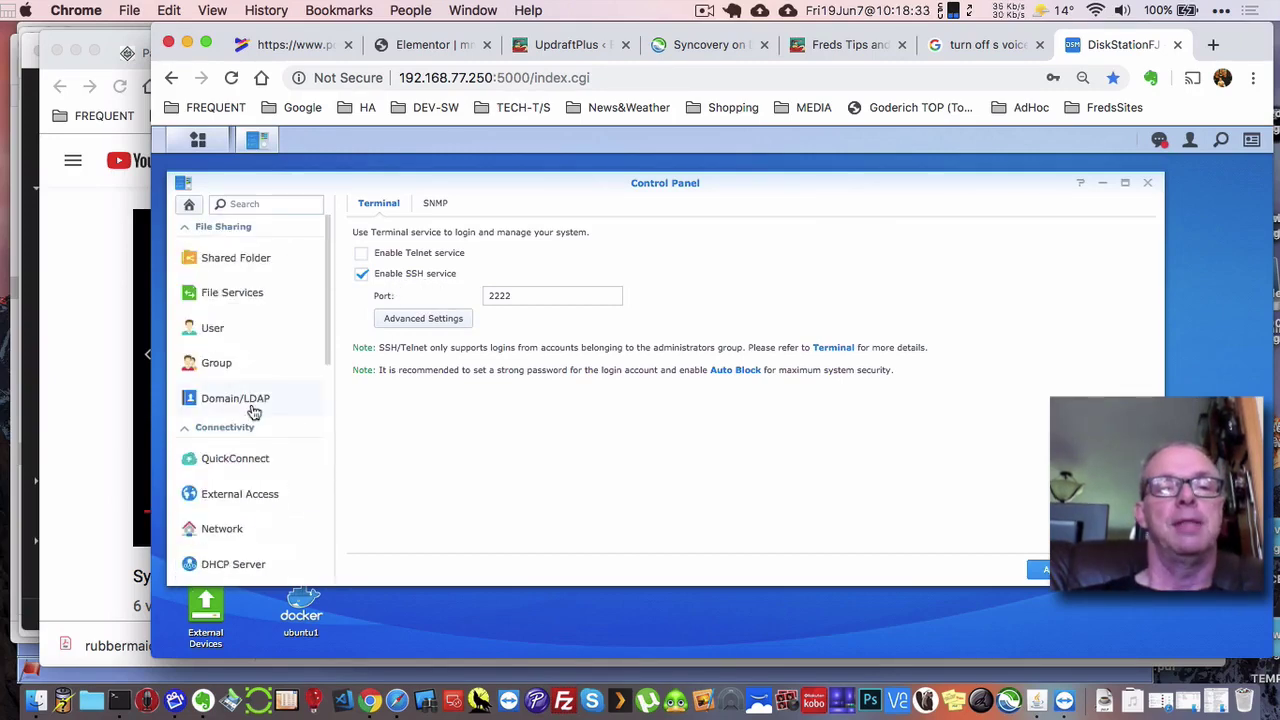
scroll(260, 317, "down", 4)
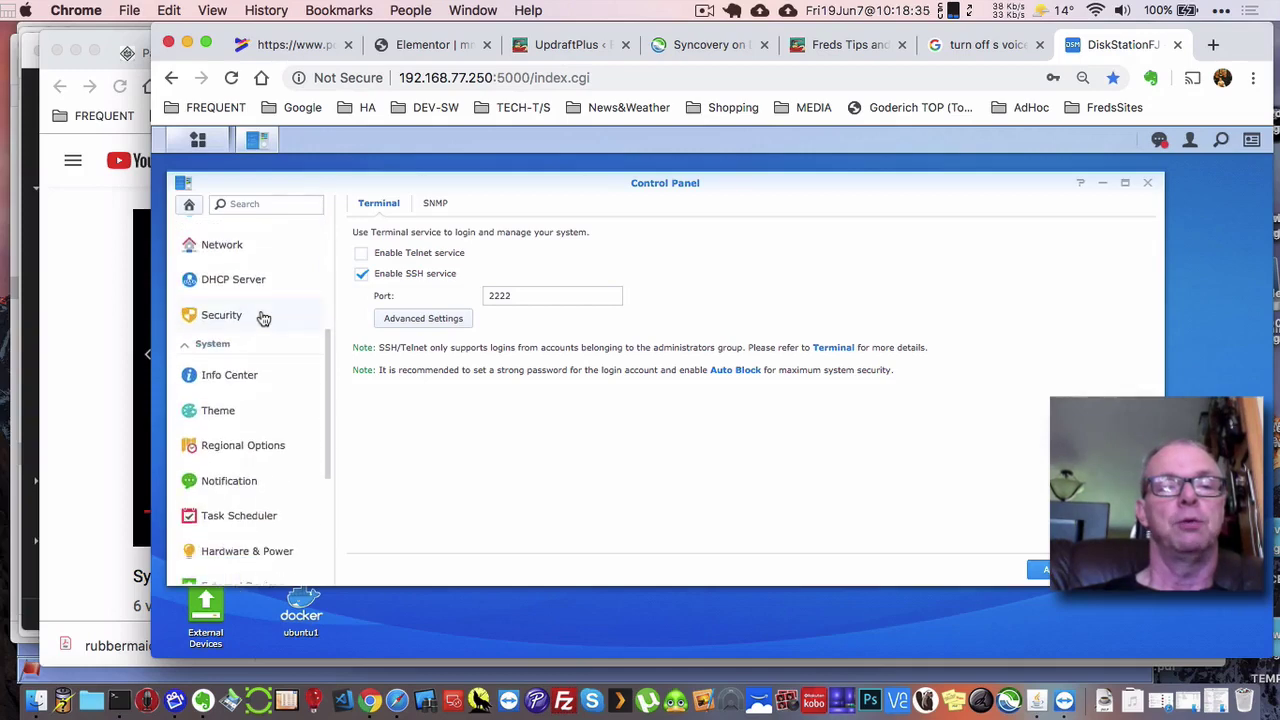
scroll(263, 317, "down", 3)
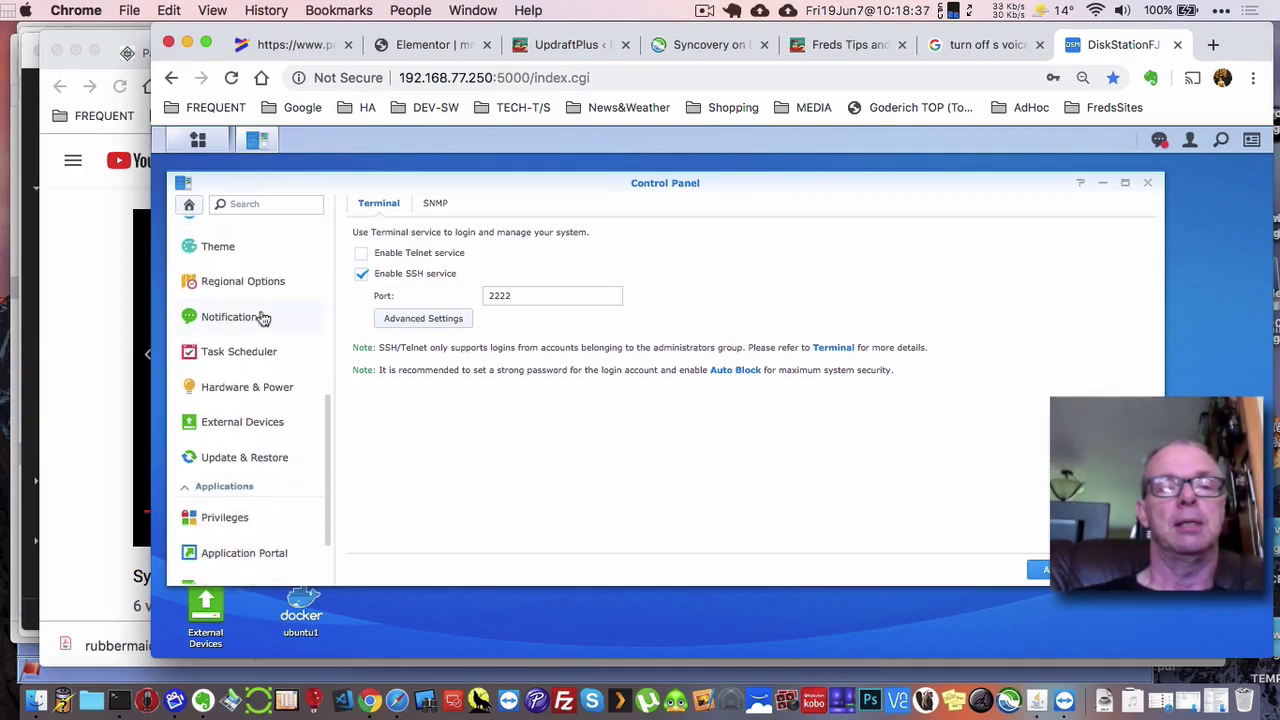
scroll(263, 317, "down", 3)
scroll(263, 317, "up", 6)
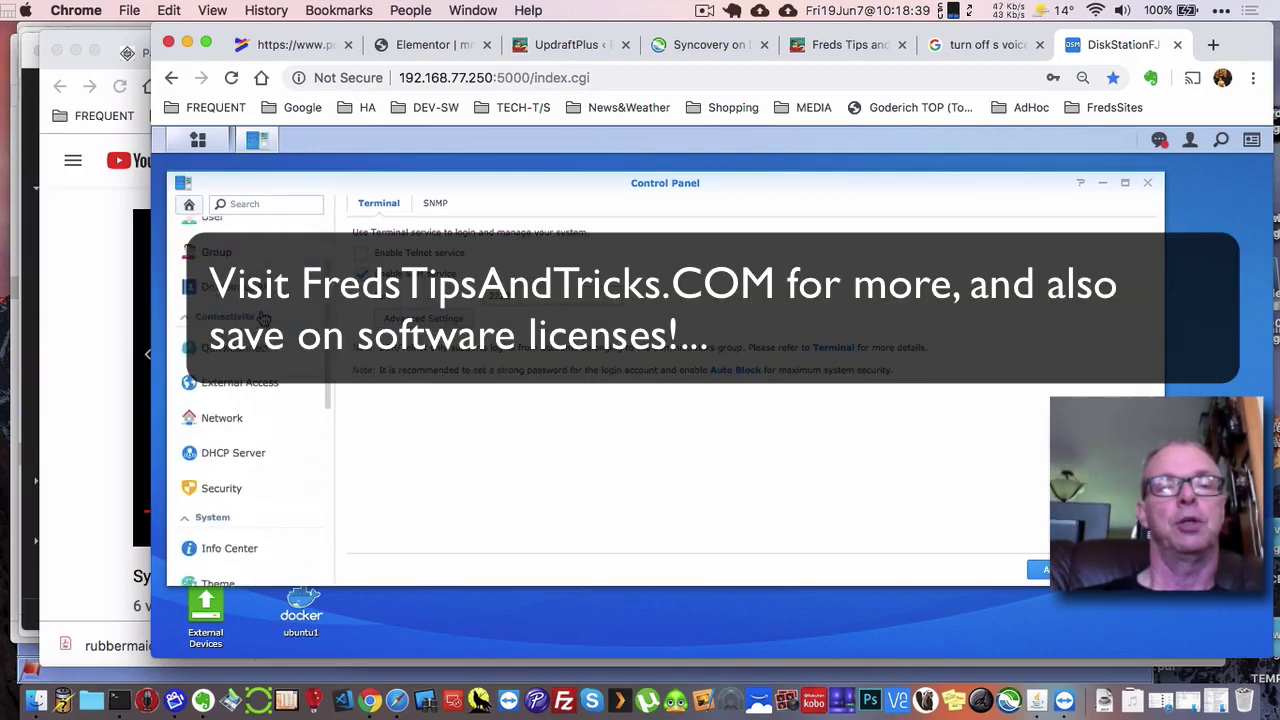
scroll(263, 317, "up", 3)
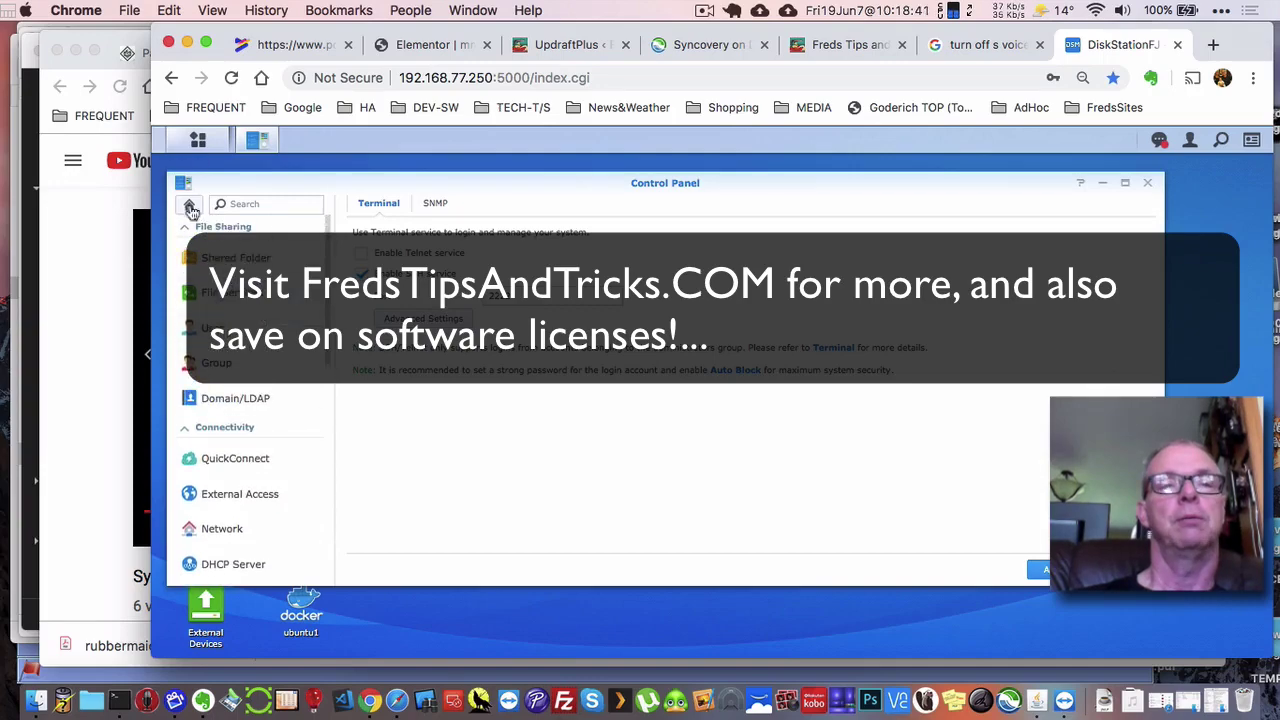
Step: Return to Control Panel from the Main Menu and reopen Security's Account Auto Block settings
left_click(199, 143)
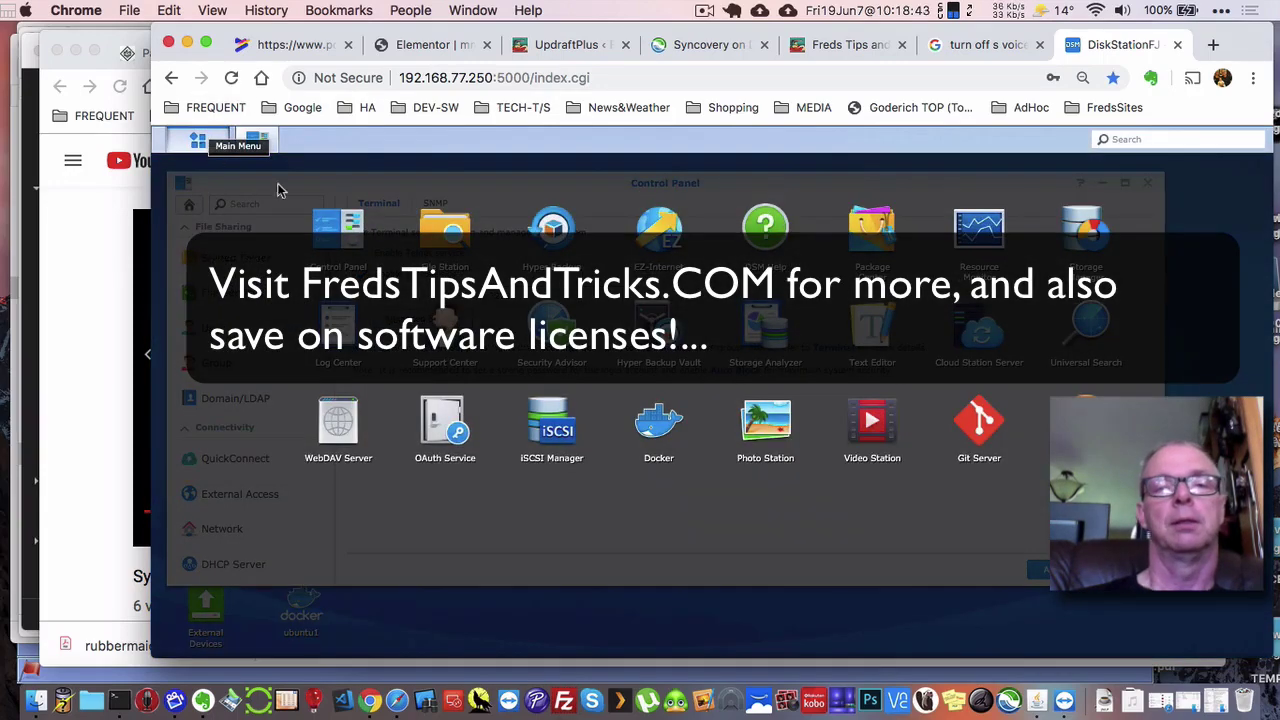
left_click(345, 222)
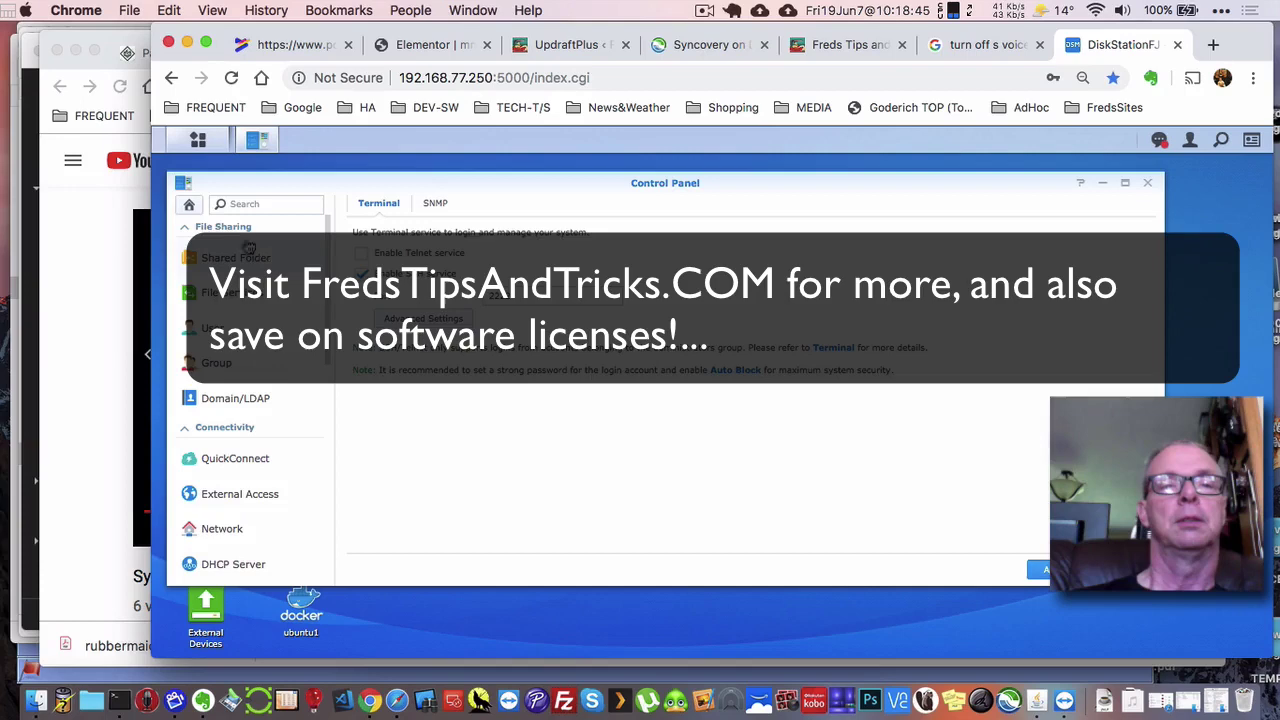
scroll(268, 400, "down", 2)
scroll(268, 400, "down", 1)
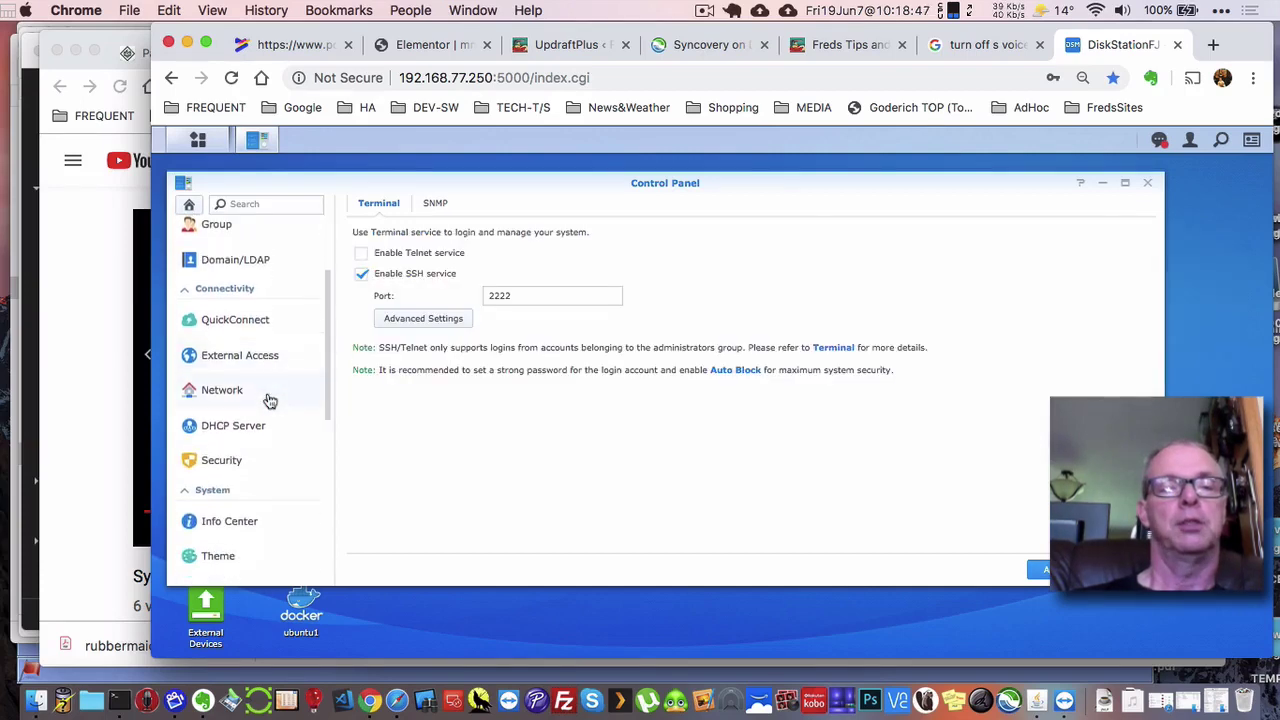
left_click(224, 462)
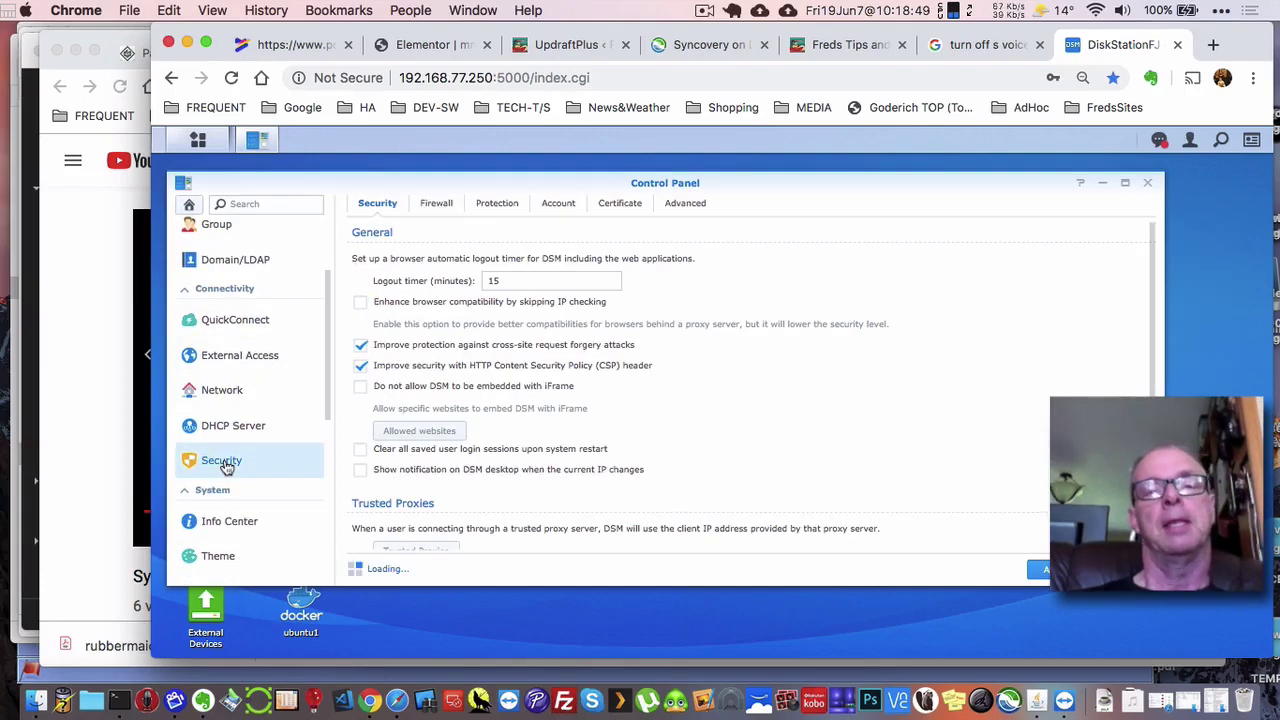
left_click(556, 203)
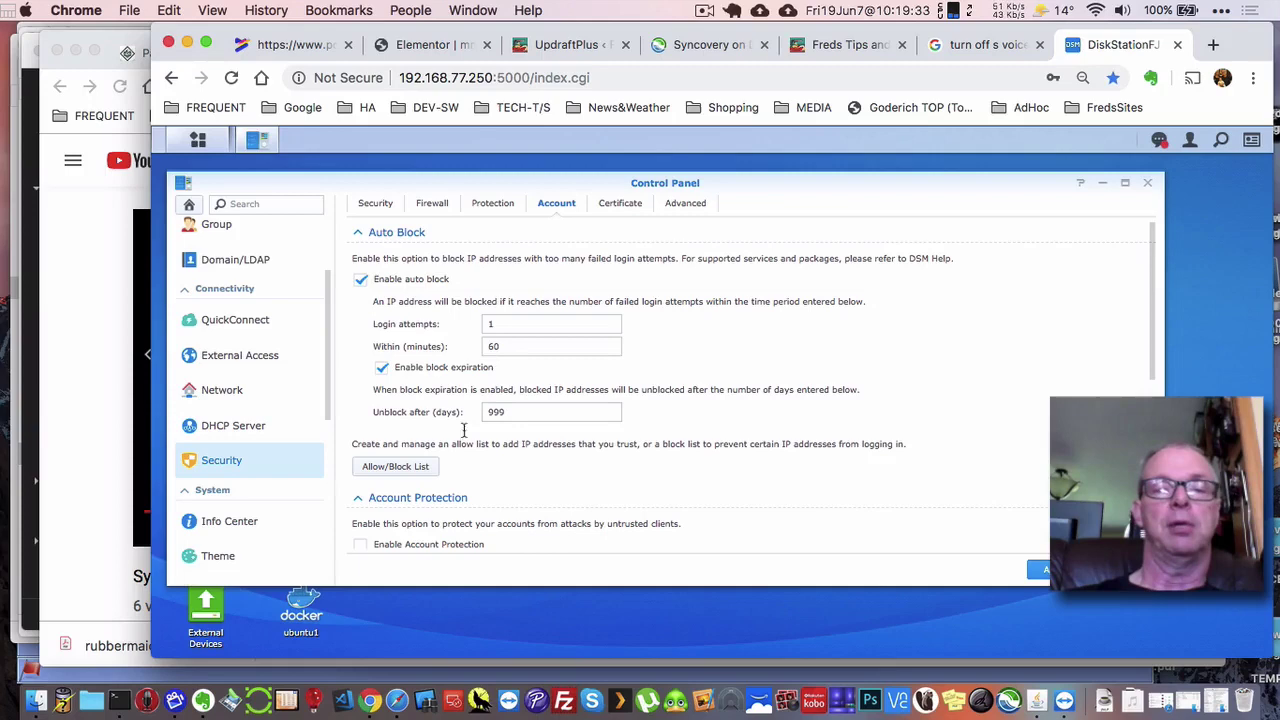
Step: Open the Allow/Block List, browse the 197 blocked IPs, then return to the nine-entry Allow List
left_click(400, 467)
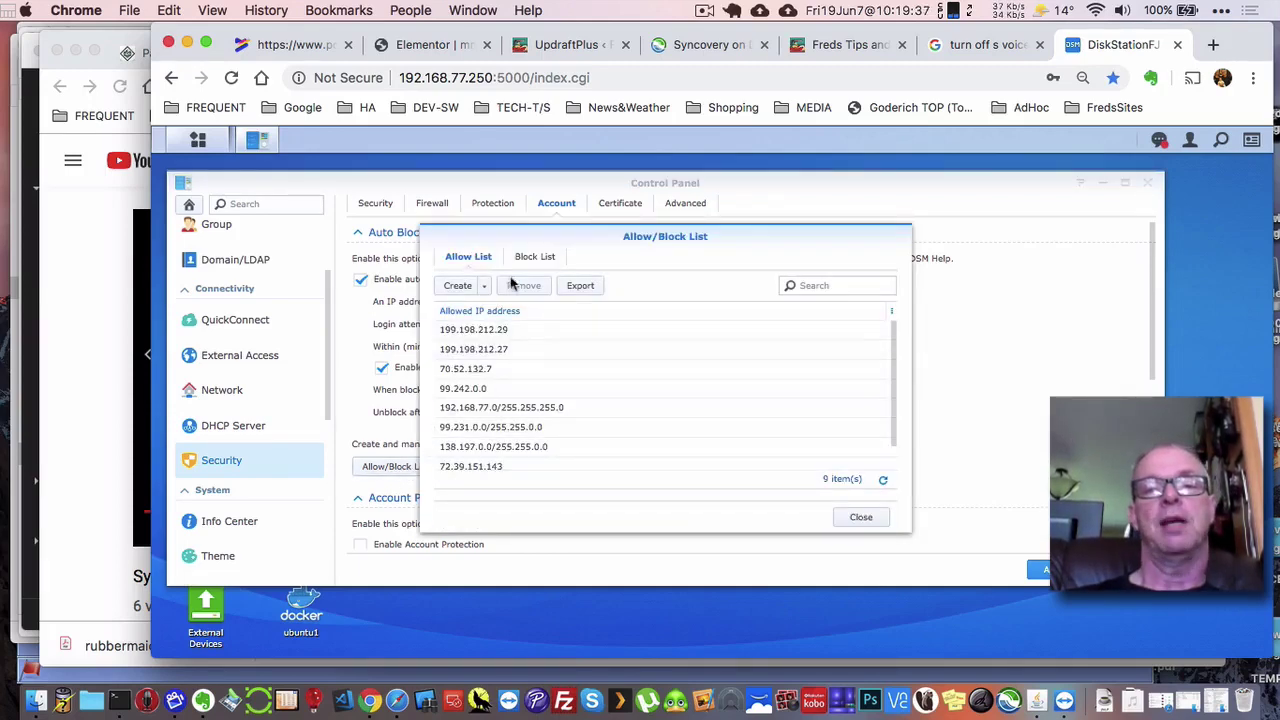
left_click(533, 258)
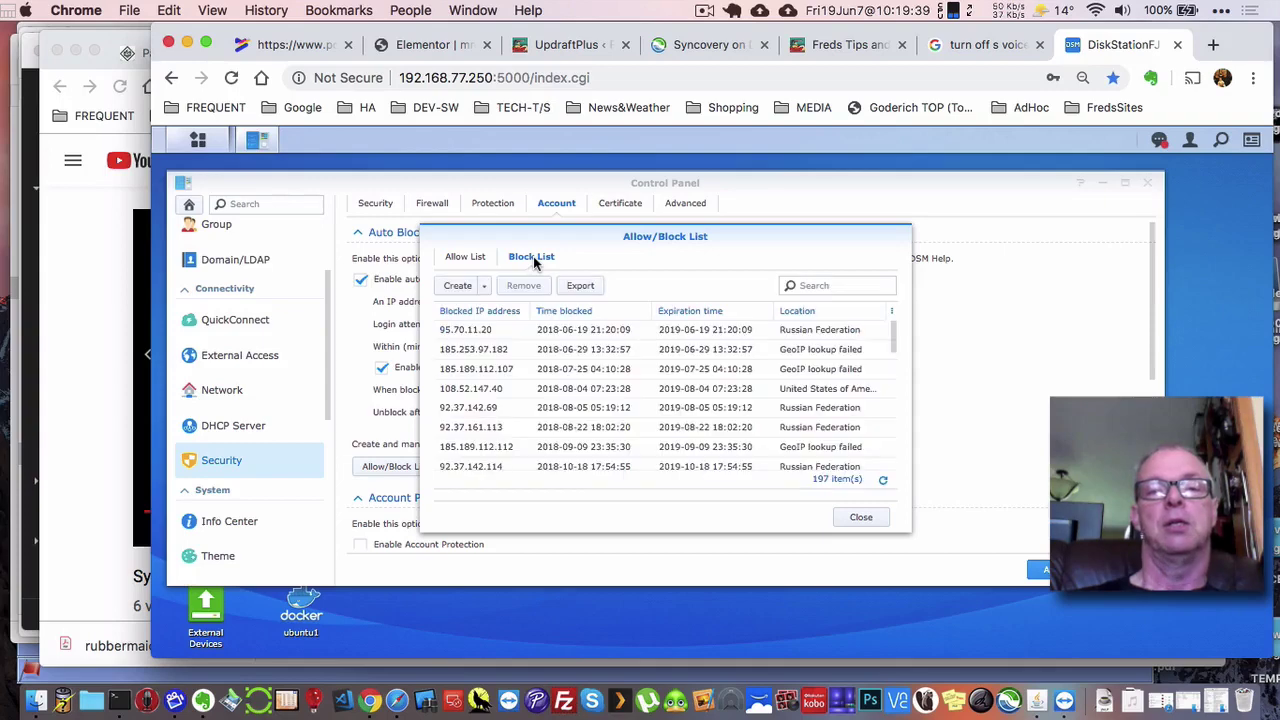
scroll(548, 403, "down", 4)
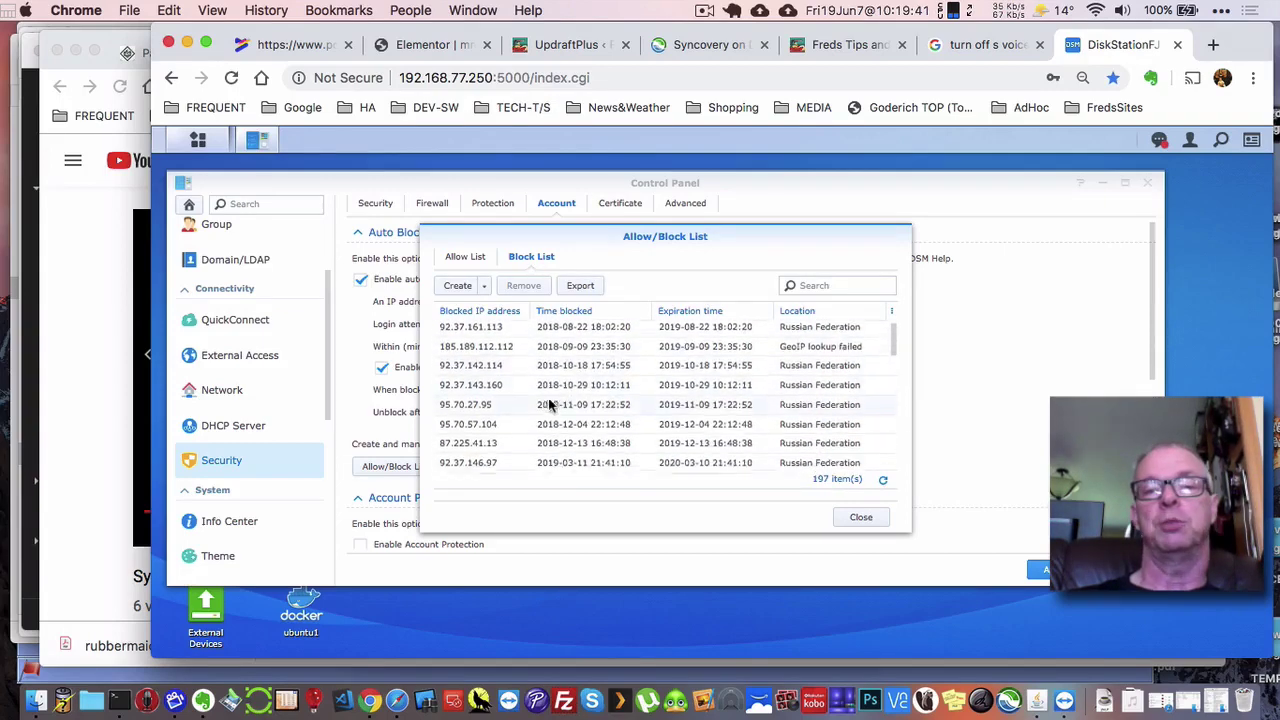
scroll(548, 403, "up", 4)
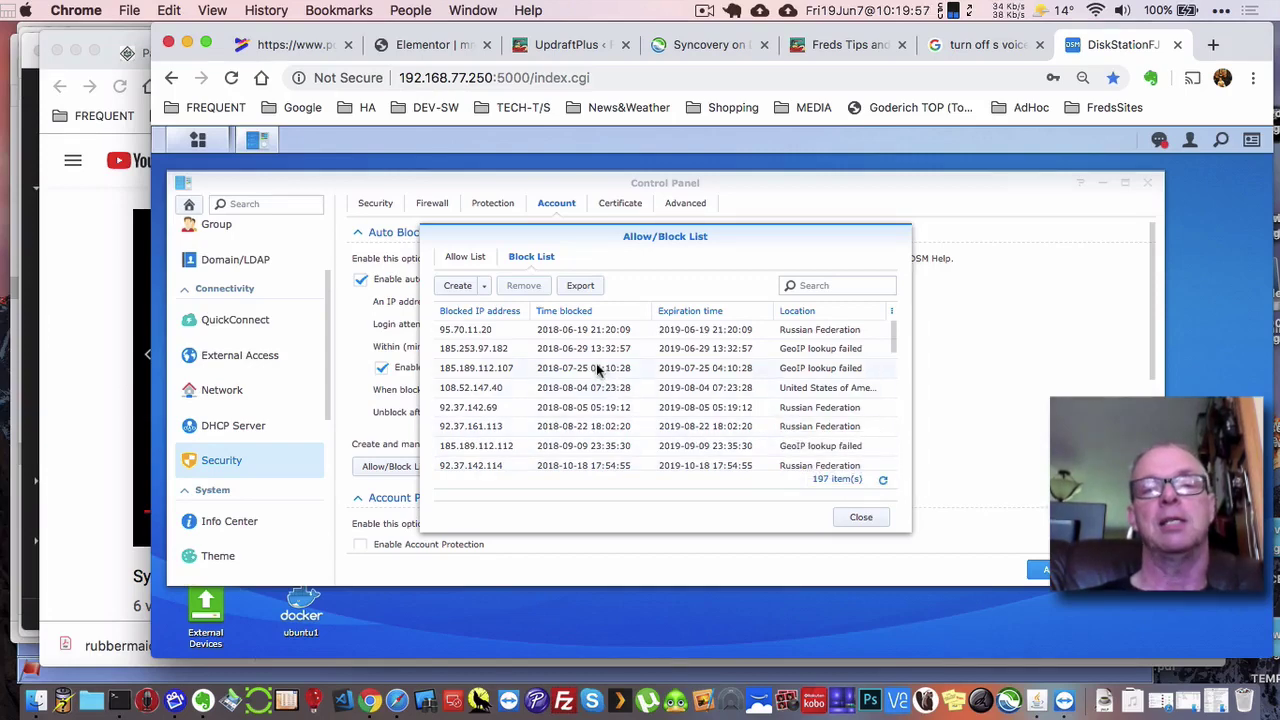
scroll(598, 370, "down", 4)
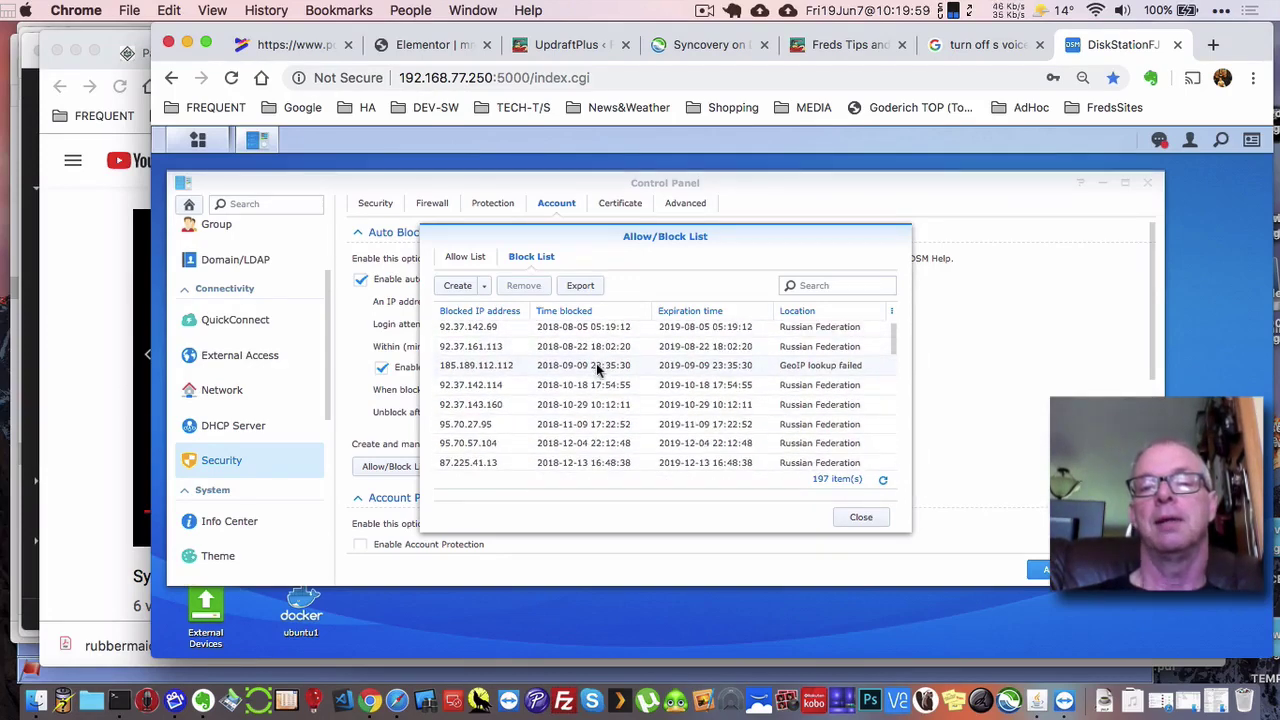
scroll(598, 370, "down", 5)
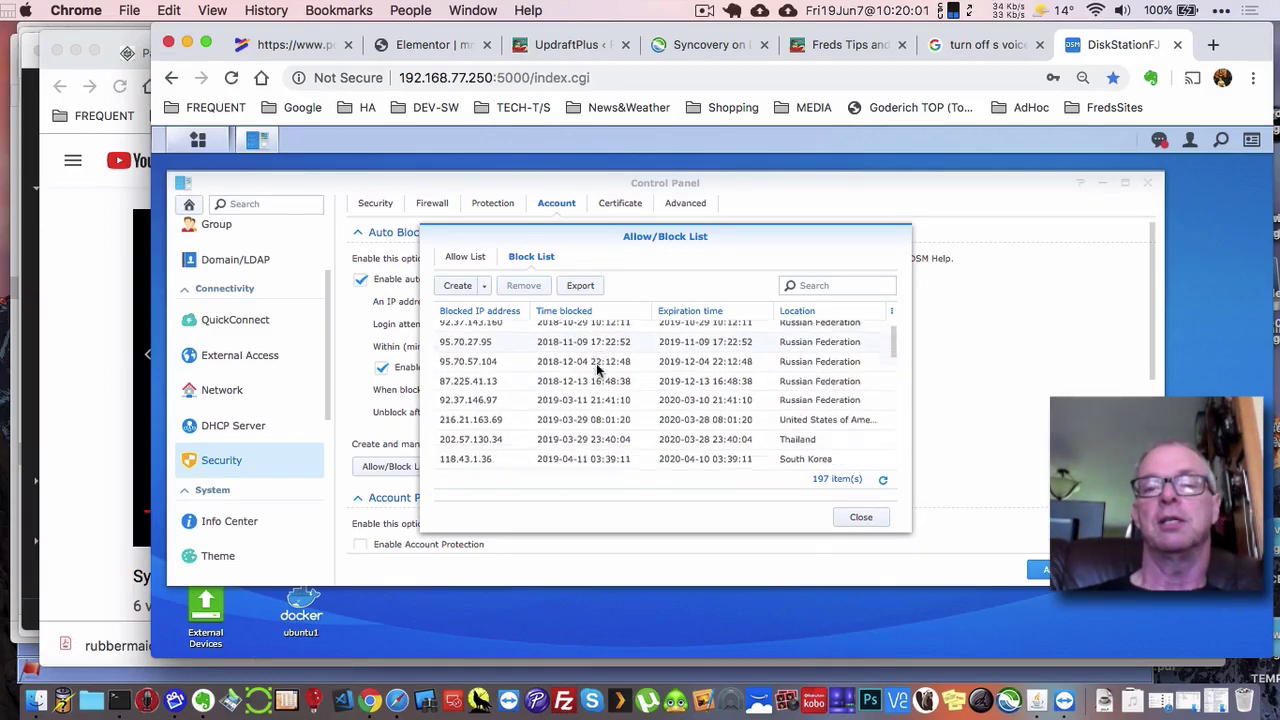
scroll(596, 365, "up", 5)
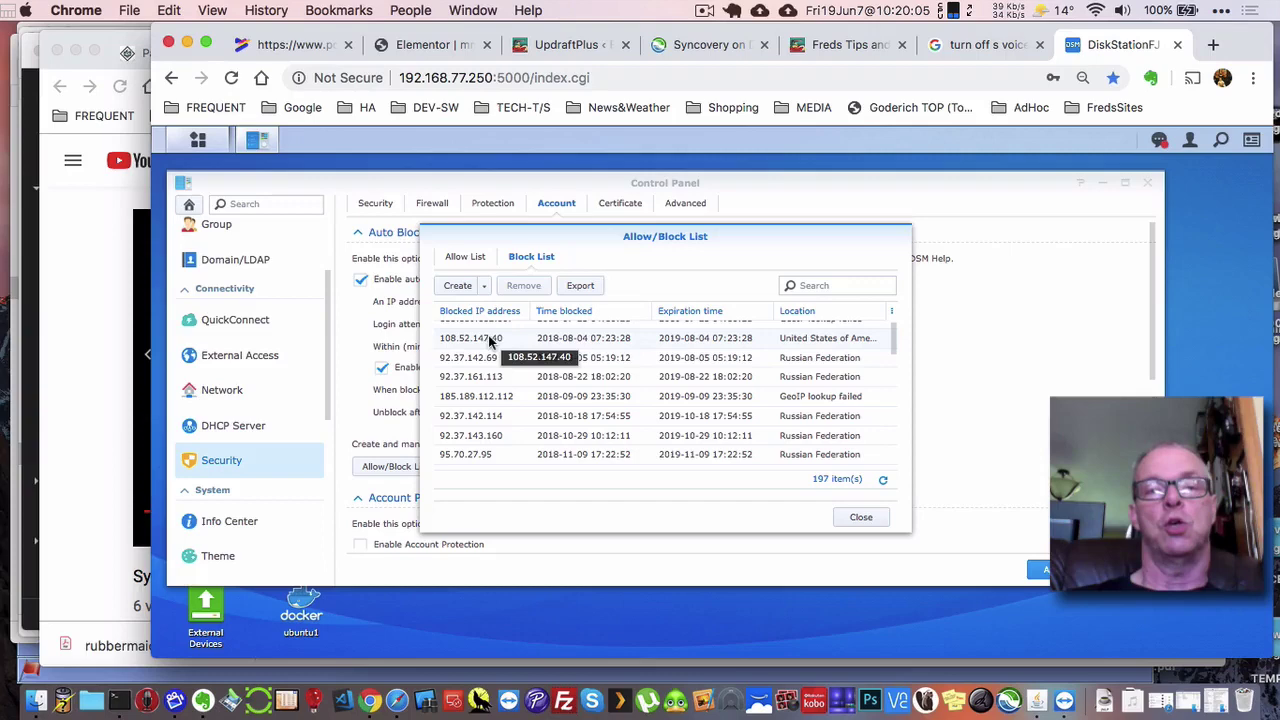
scroll(490, 372, "up", 2)
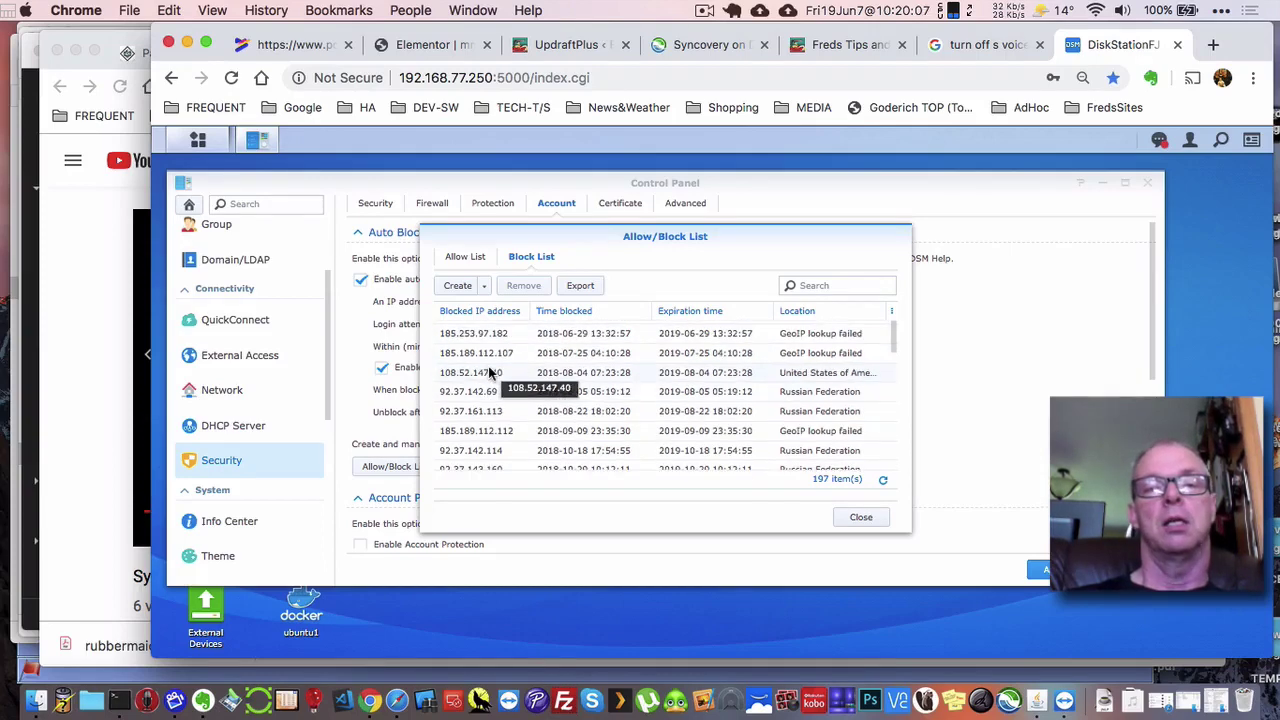
scroll(490, 372, "down", 4)
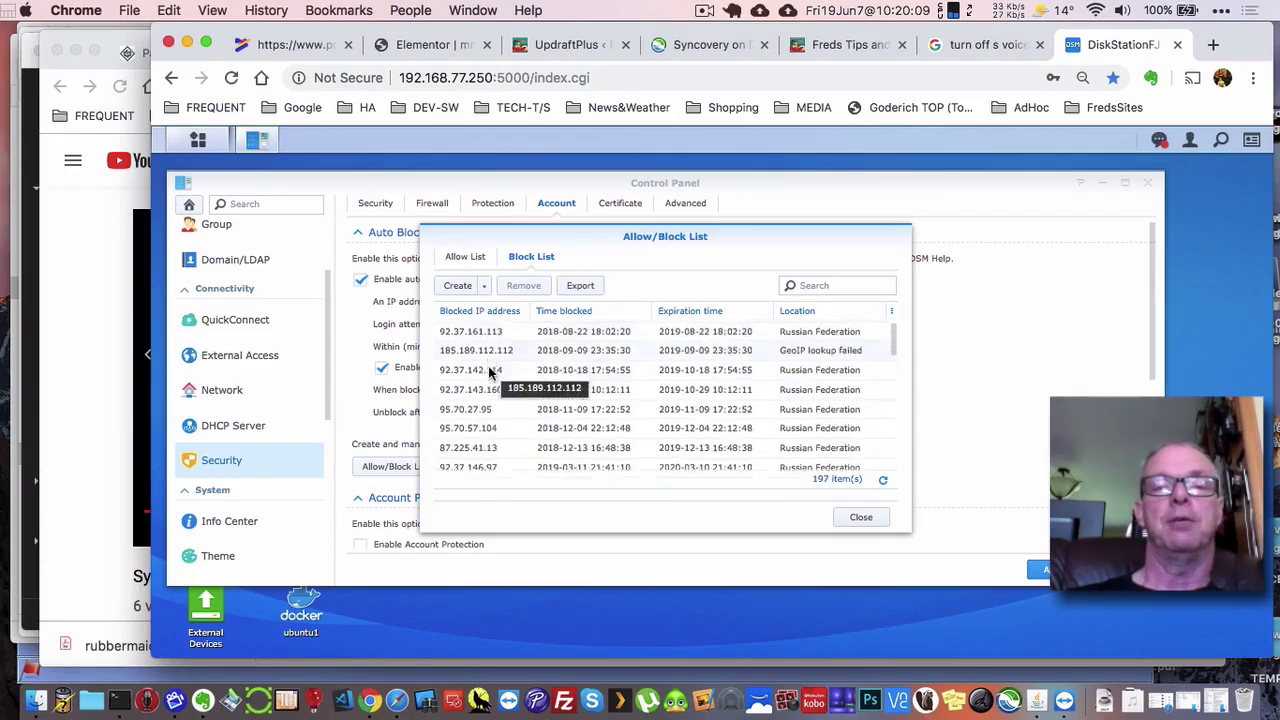
scroll(490, 372, "down", 3)
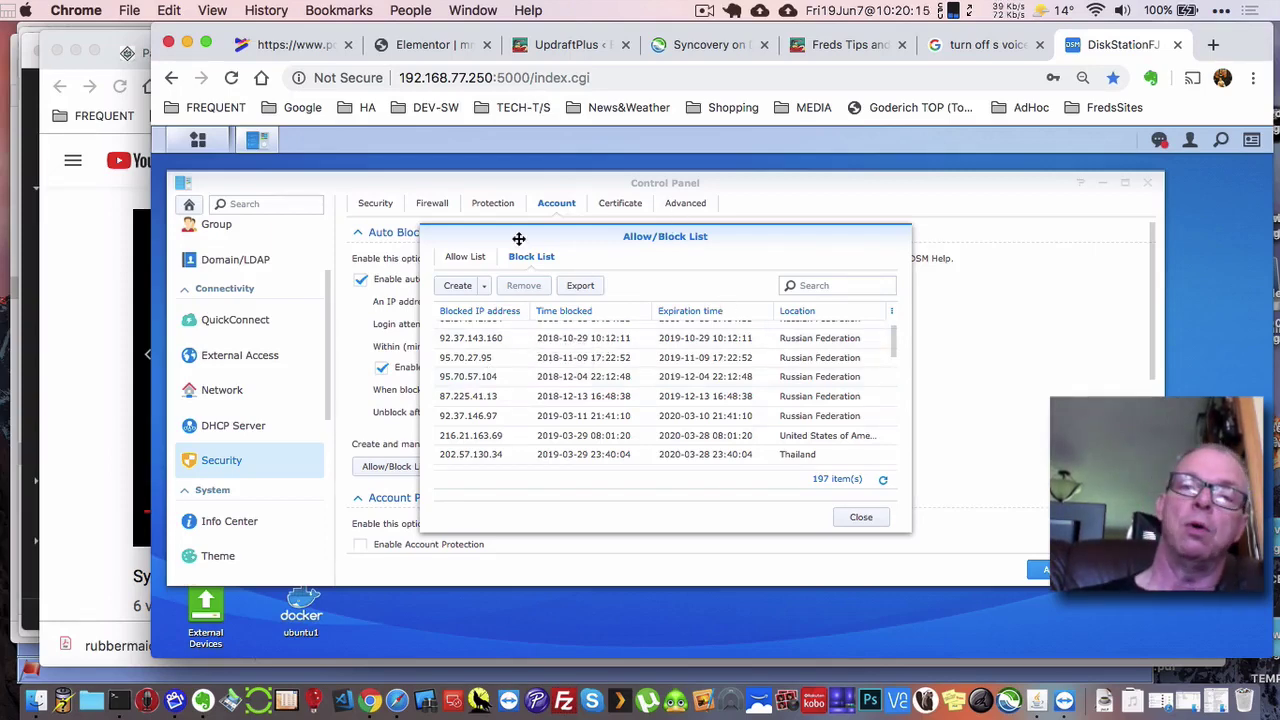
left_click_drag(519, 238, 680, 316)
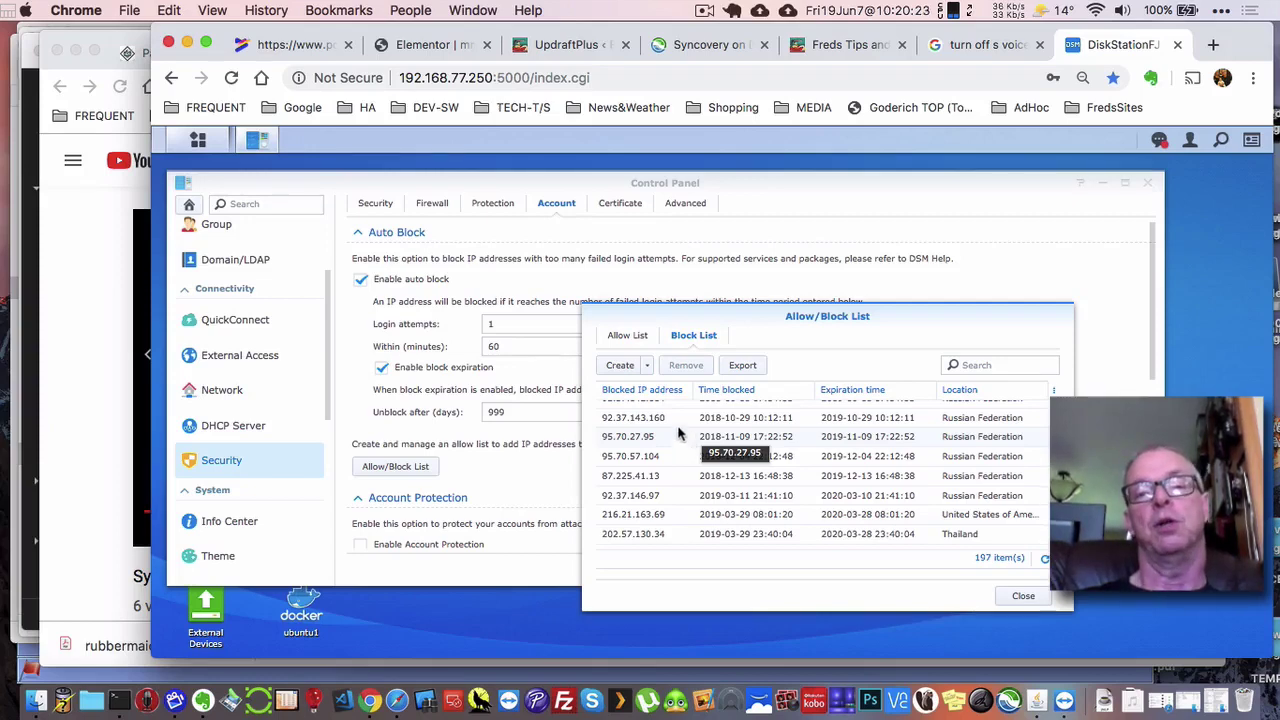
left_click(627, 337)
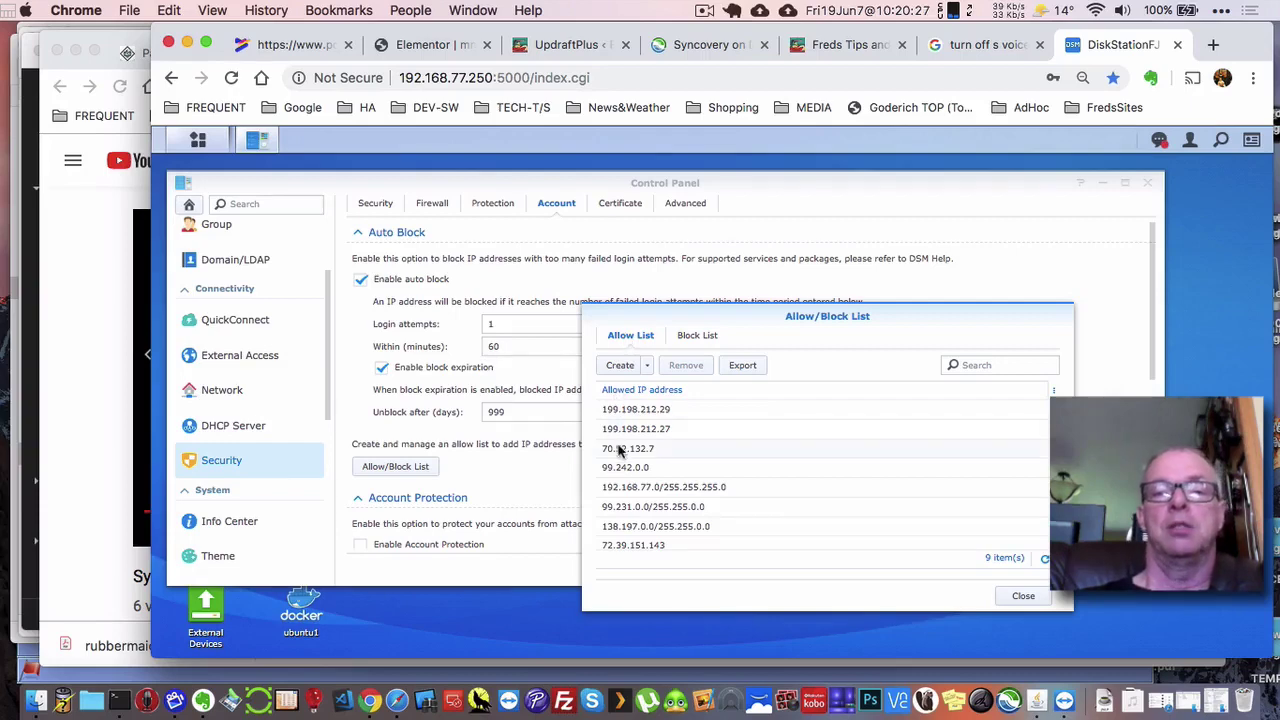
Step: Start adding a trusted IP but cancel it, then switch to the 197-entry Block List
left_click(620, 366)
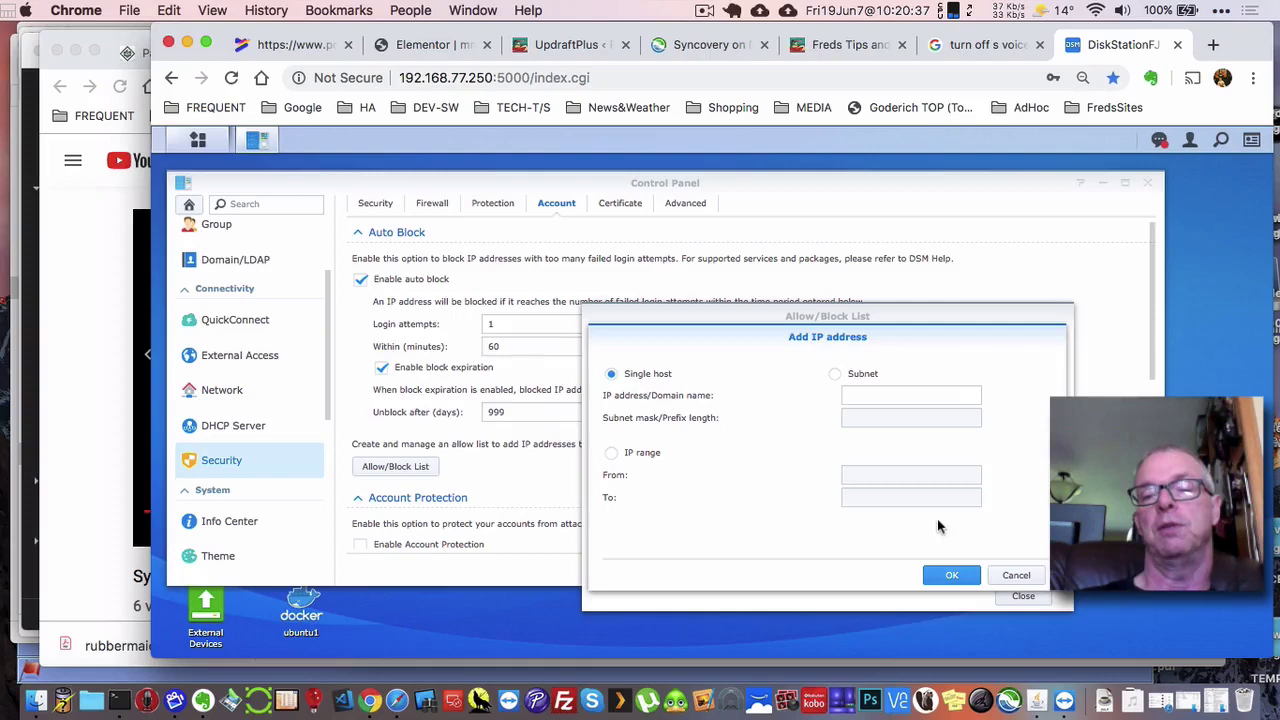
left_click(1016, 577)
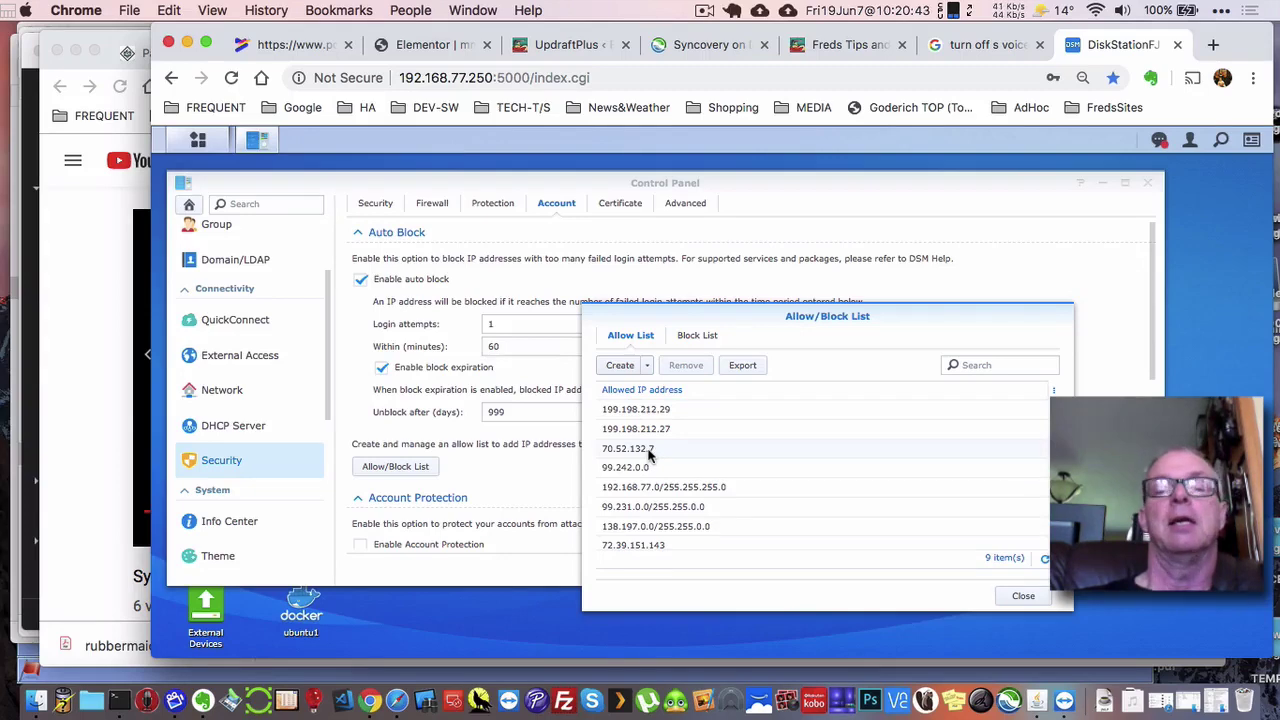
left_click(694, 336)
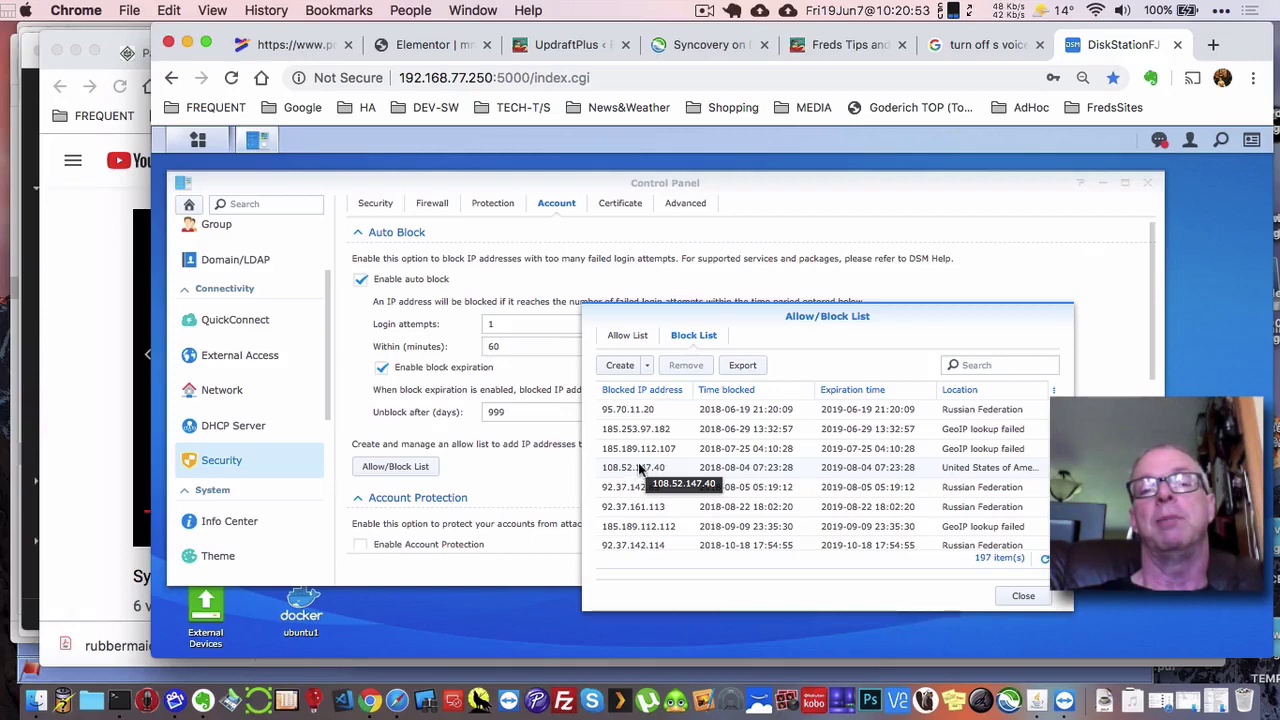
Step: Sort blocked addresses by IP ascending, scroll through them, and close the Allow/Block List
left_click(630, 391)
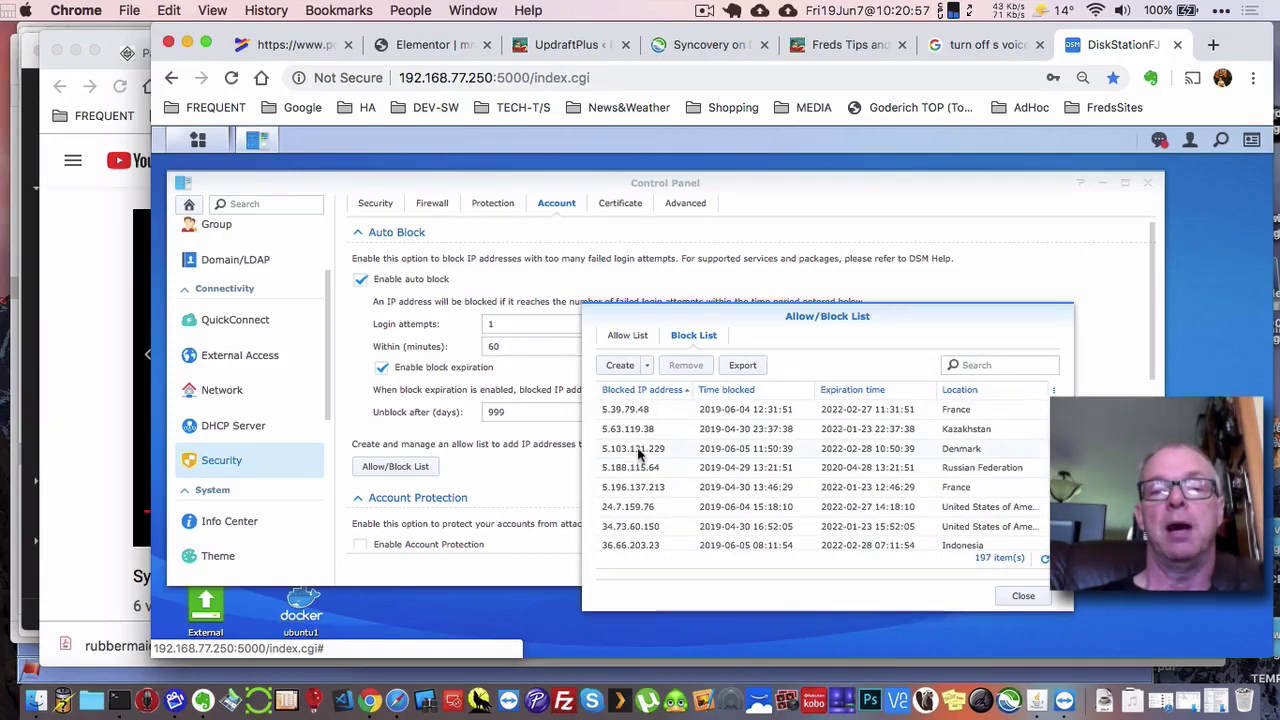
scroll(640, 456, "down", 5)
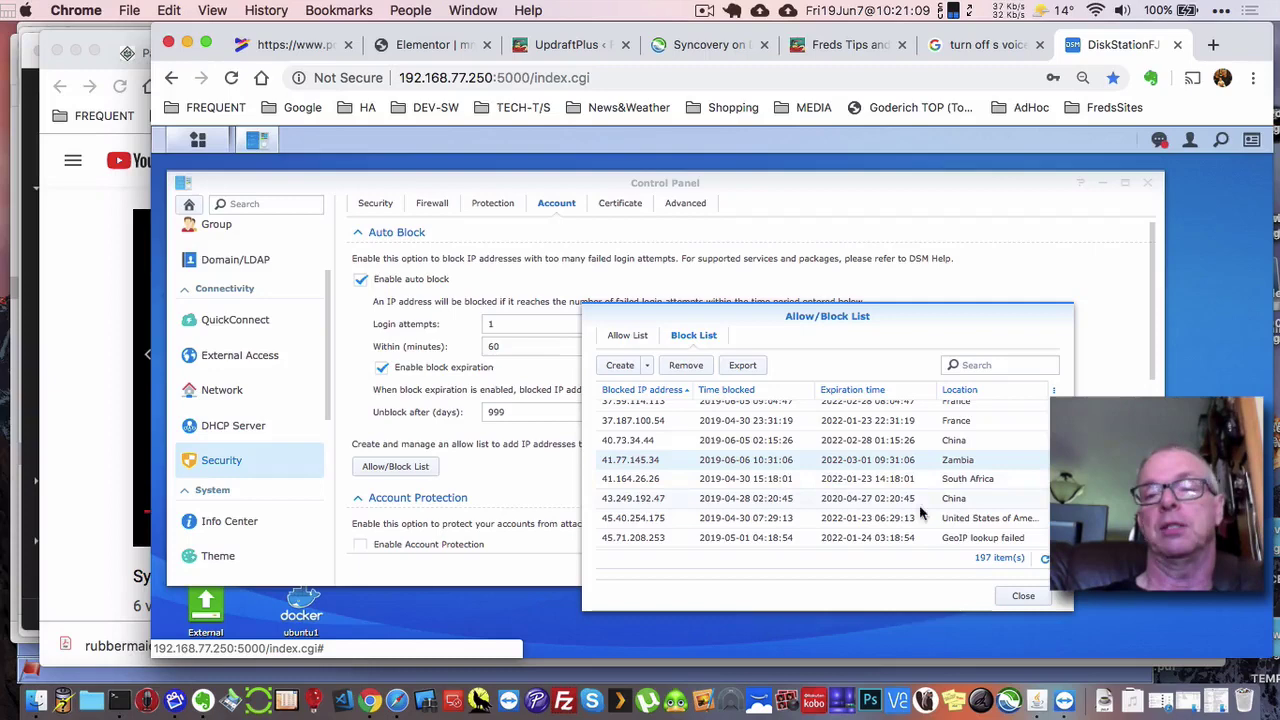
left_click(1023, 597)
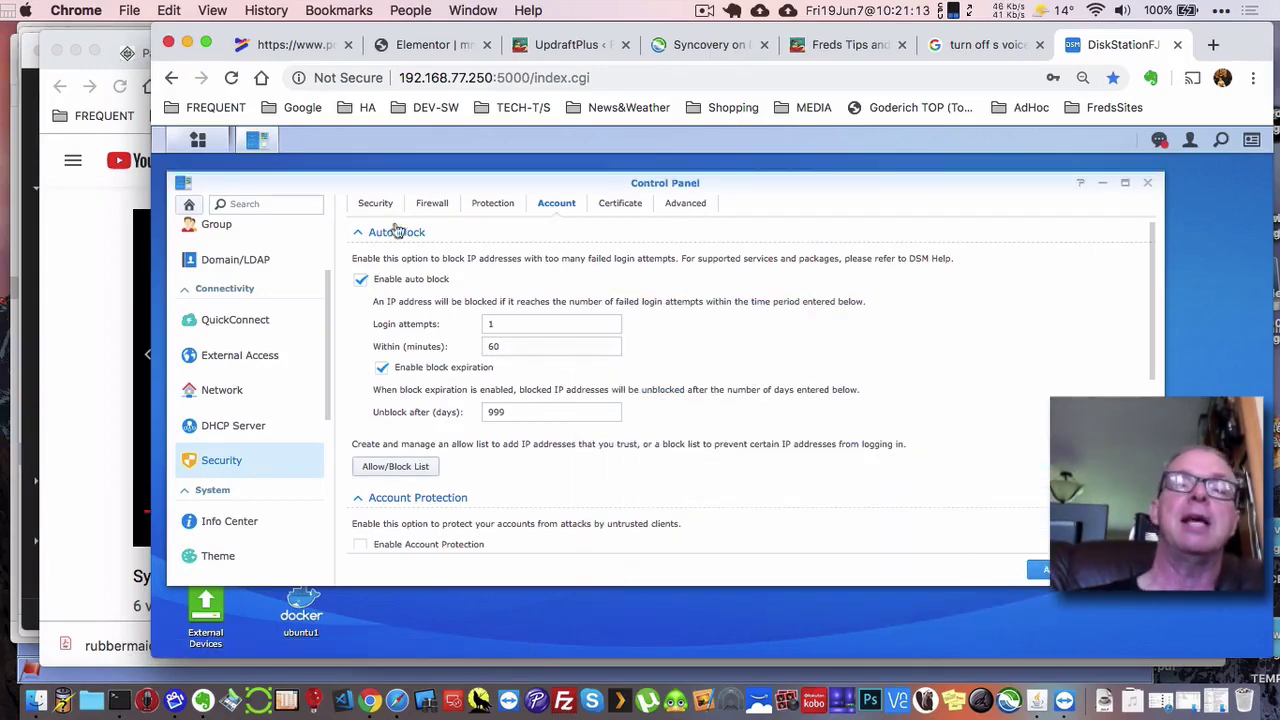
Step: Recheck the custom firewall profile's rules on the Firewall tab, accept them, and close Control Panel
left_click(420, 204)
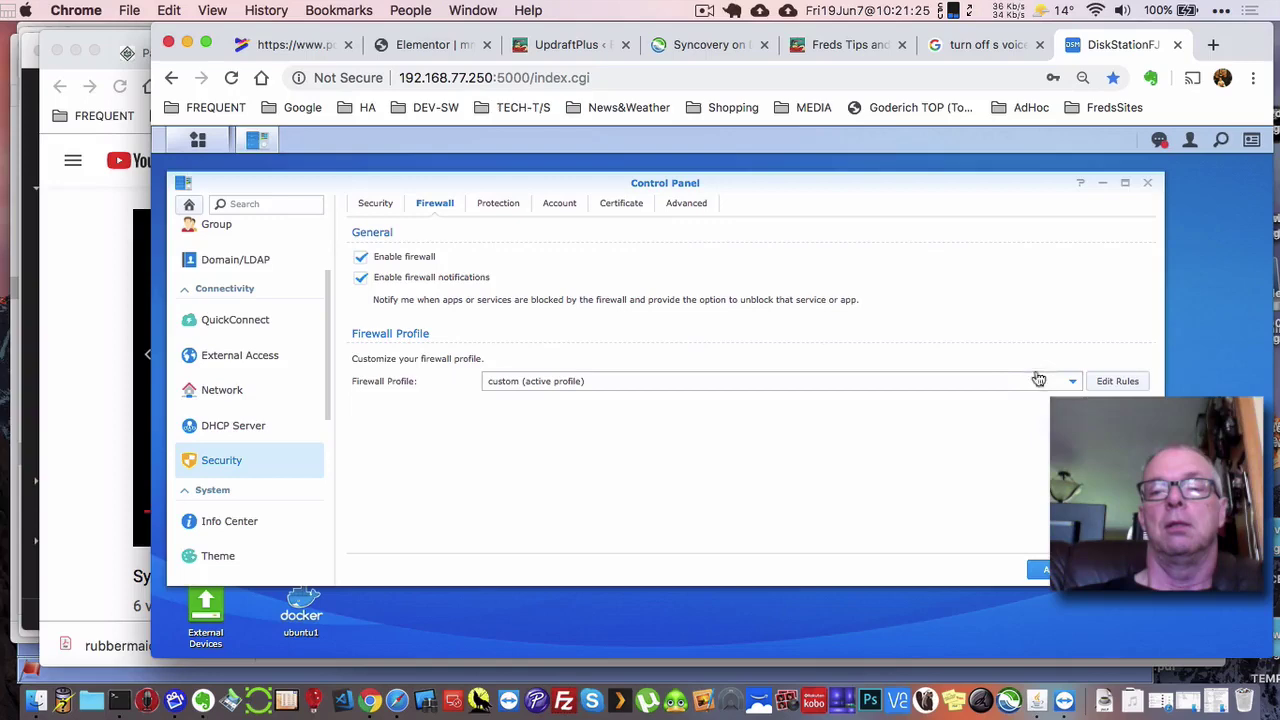
left_click(1117, 381)
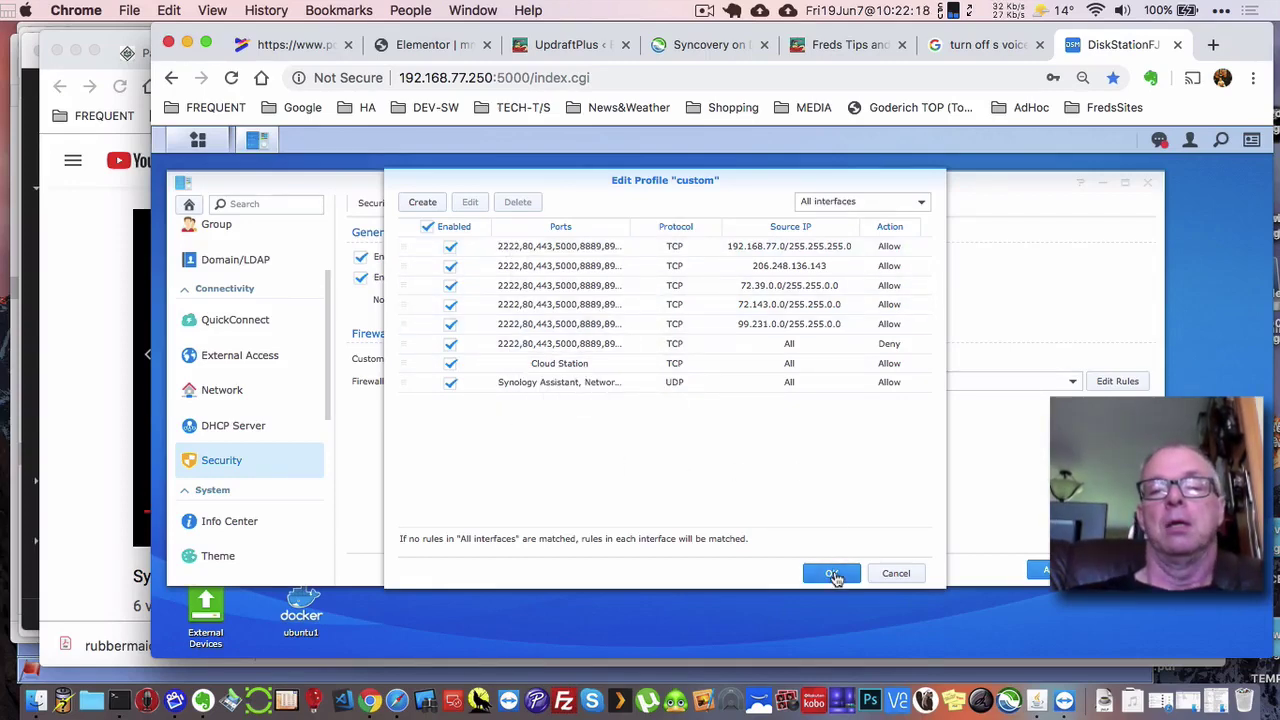
left_click(834, 575)
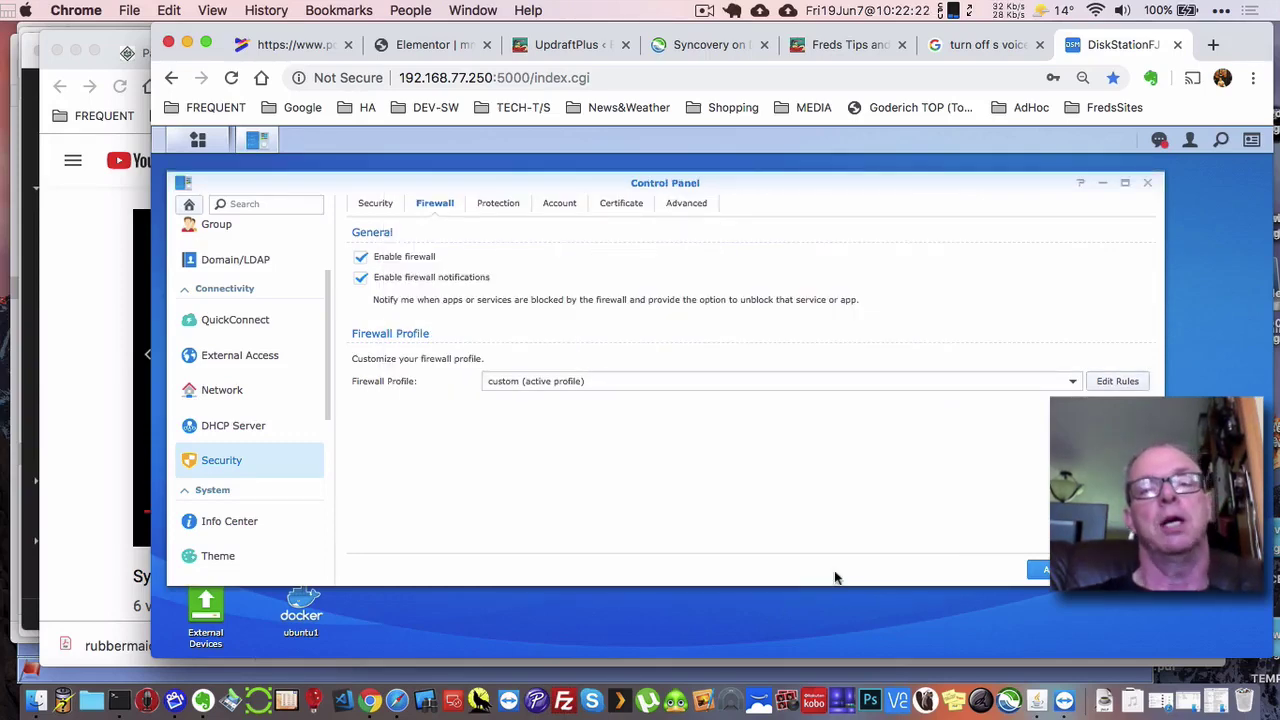
left_click(1148, 184)
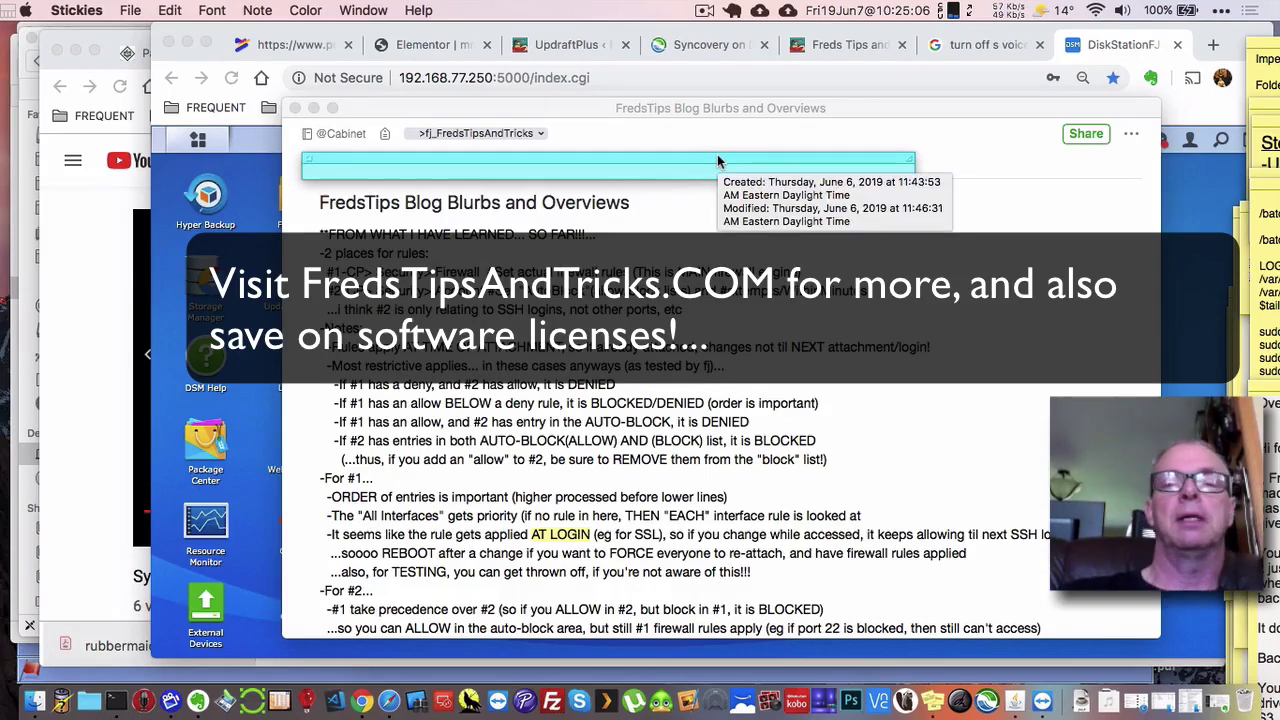
Step: Move the cyan sticky in the FredsTips note down past the opening rule lines and the SSH logins line
left_click_drag(717, 154, 714, 316)
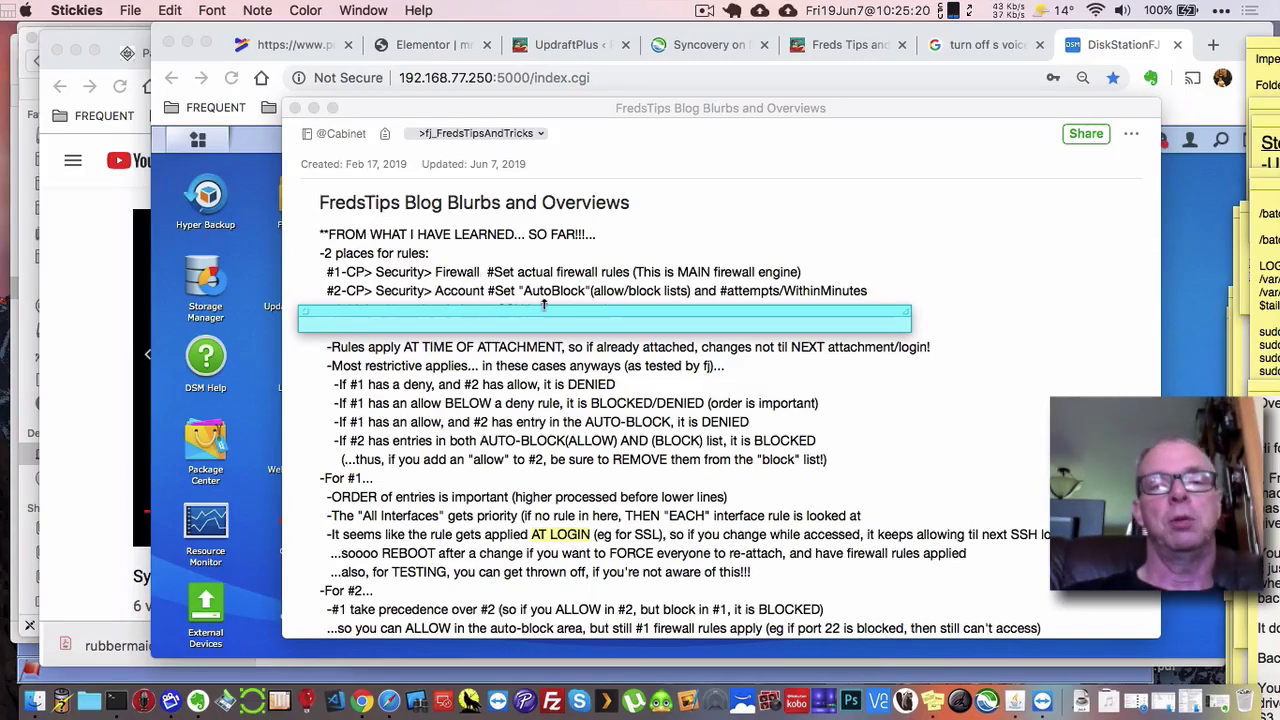
left_click_drag(551, 307, 547, 474)
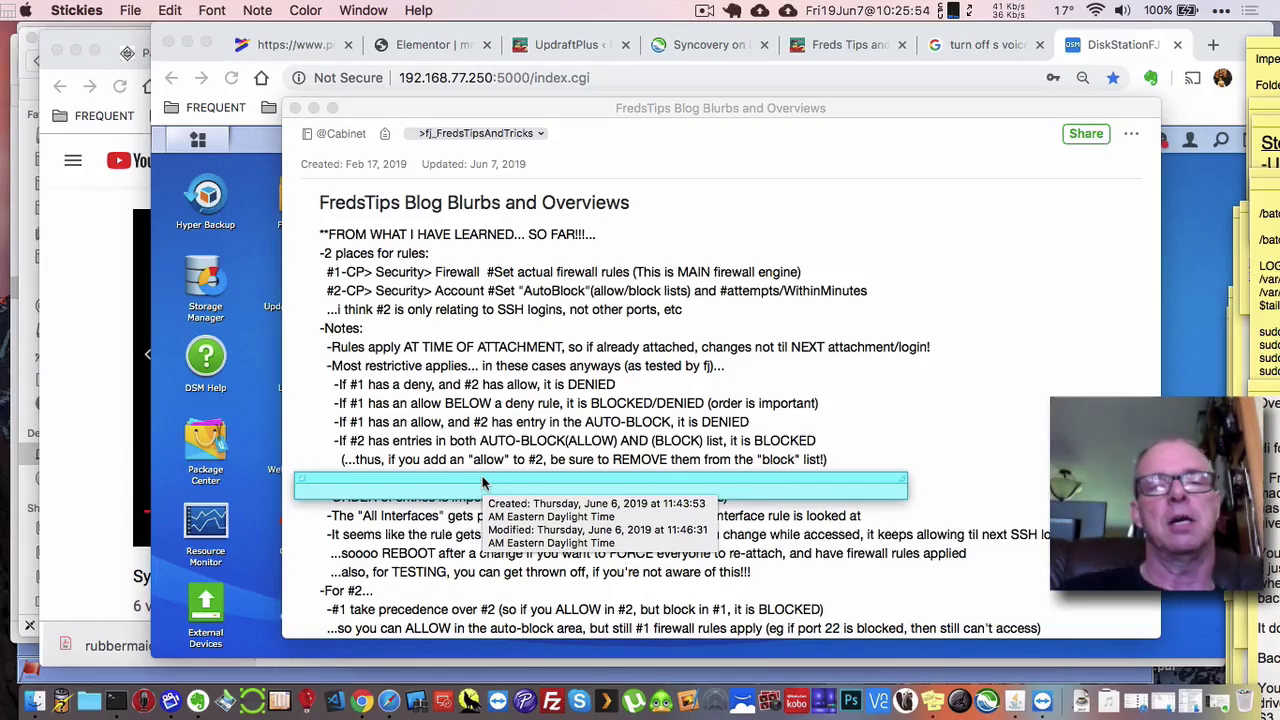
left_click_drag(483, 483, 503, 429)
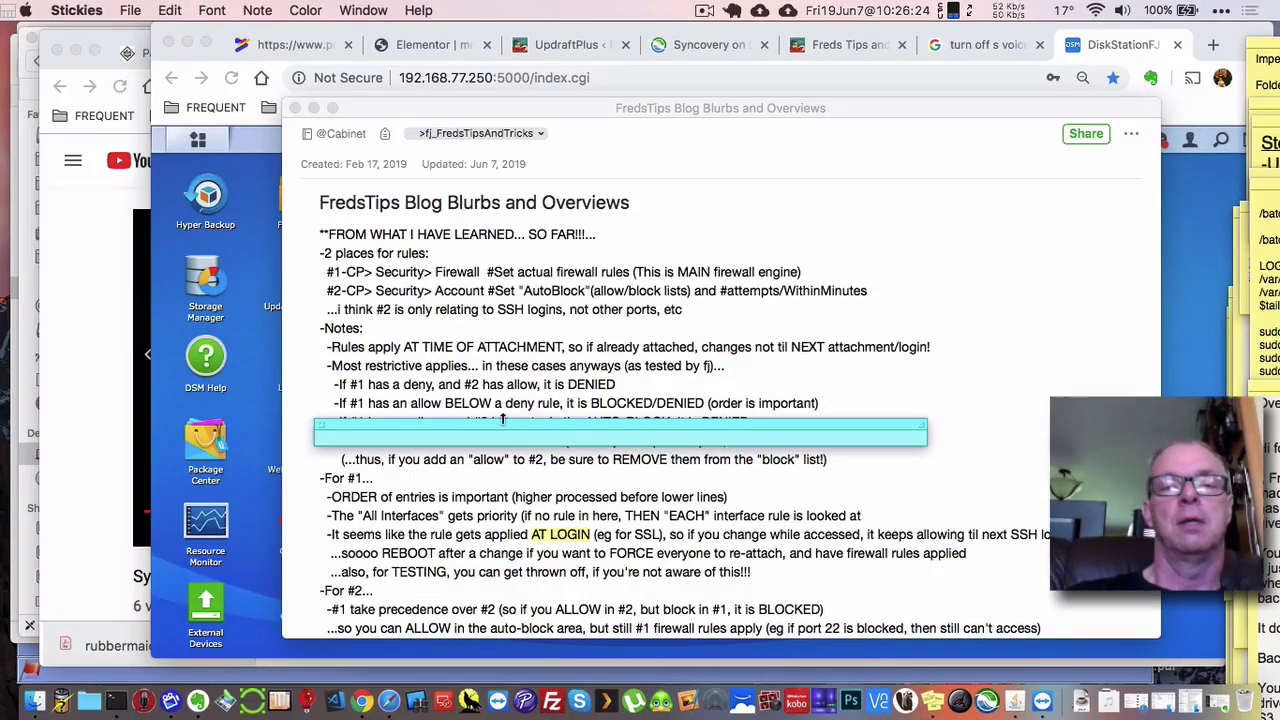
mouse_move(490, 430)
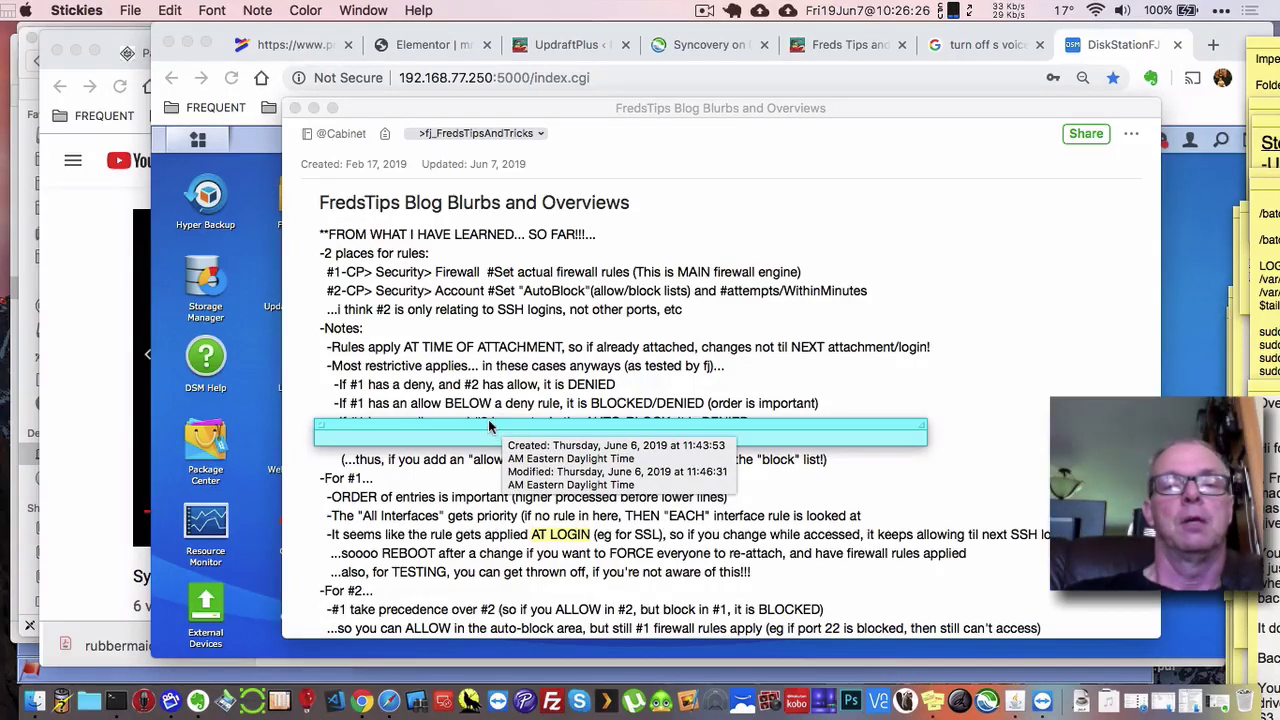
mouse_move(490, 430)
left_mouse_down()
mouse_move(486, 408)
mouse_move(488, 427)
left_mouse_up()
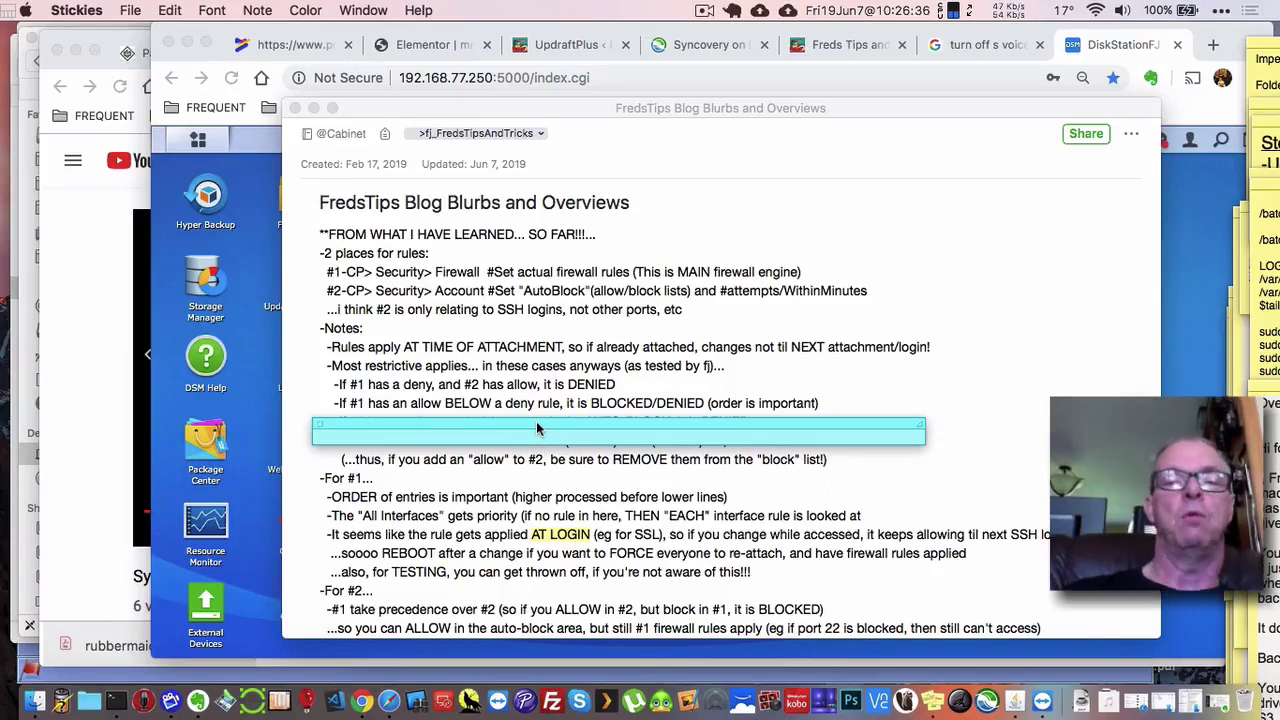
left_click_drag(537, 428, 537, 451)
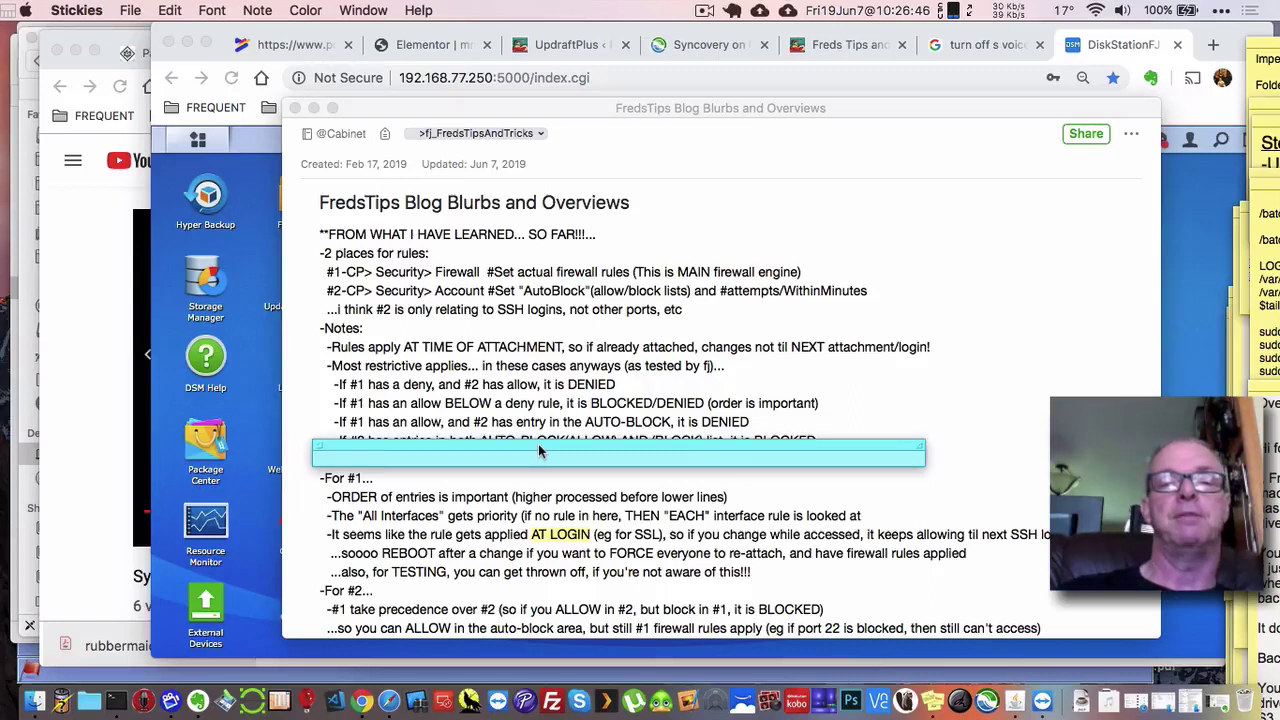
left_click_drag(537, 451, 632, 465)
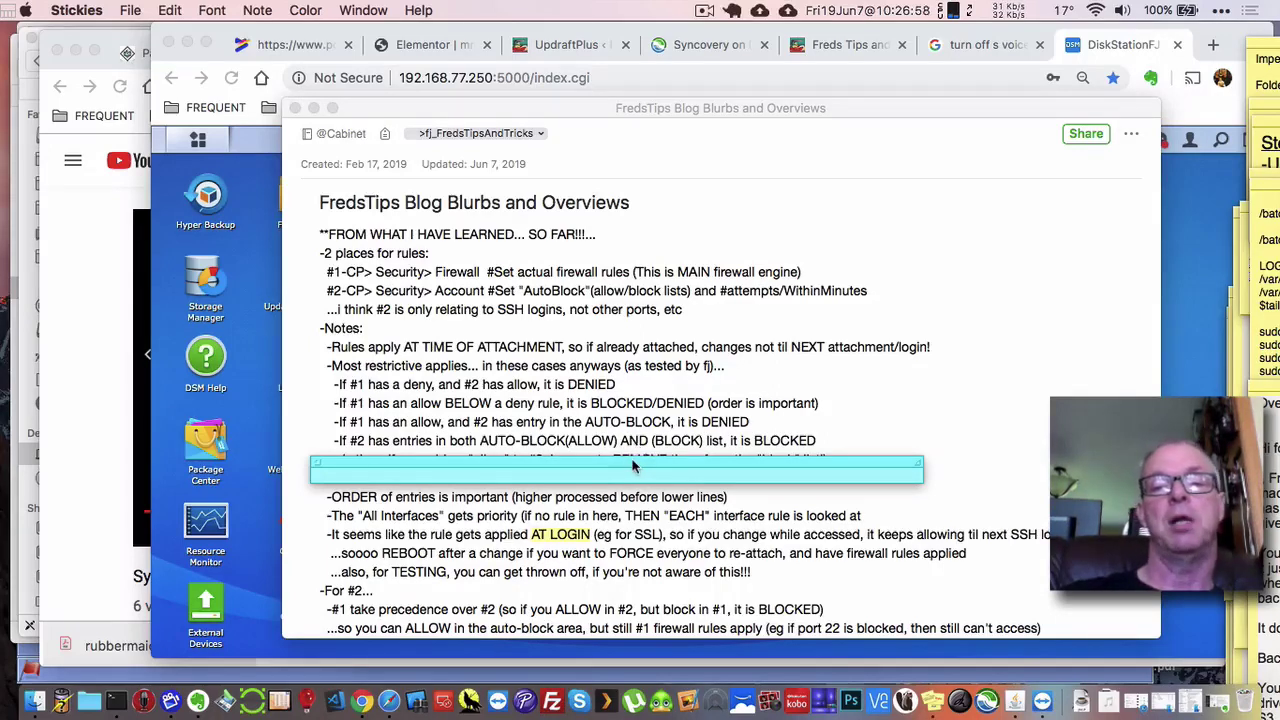
Step: Uncover the remove-from-block line and -For #2 notes, parking the sticky just beneath them
left_click_drag(632, 465, 645, 576)
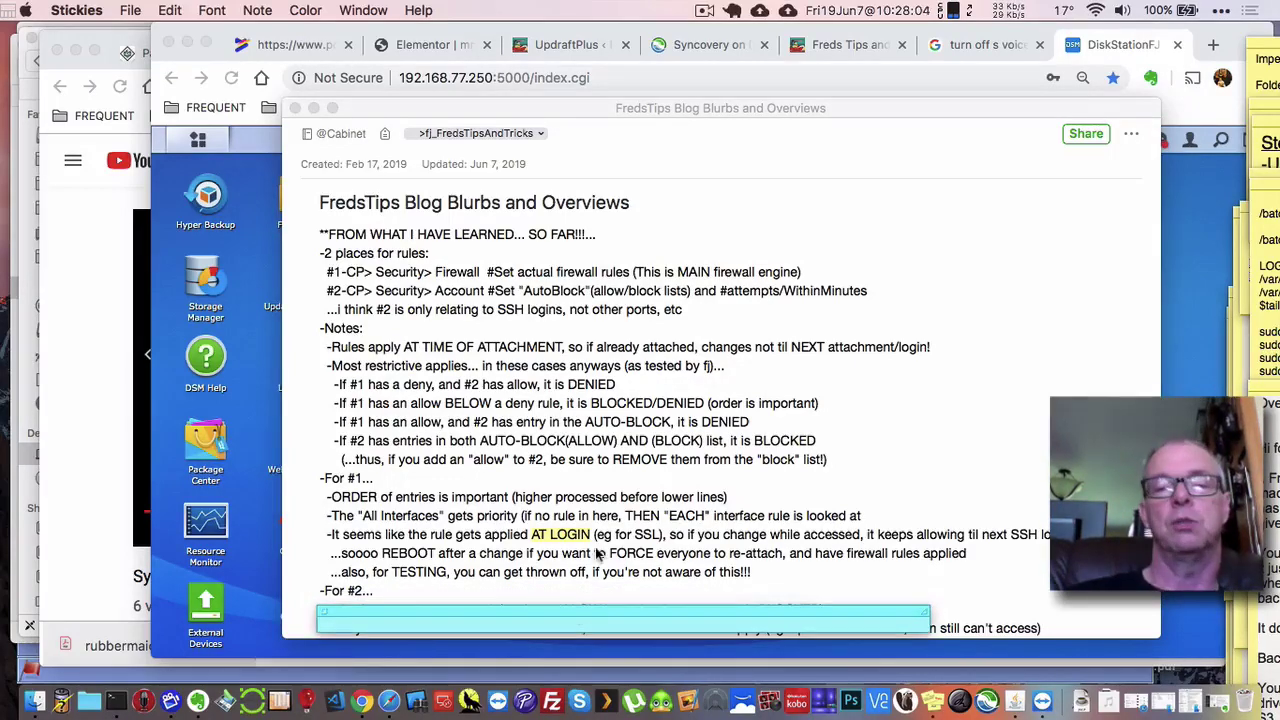
scroll(591, 549, "down", 3)
scroll(591, 549, "down", 1)
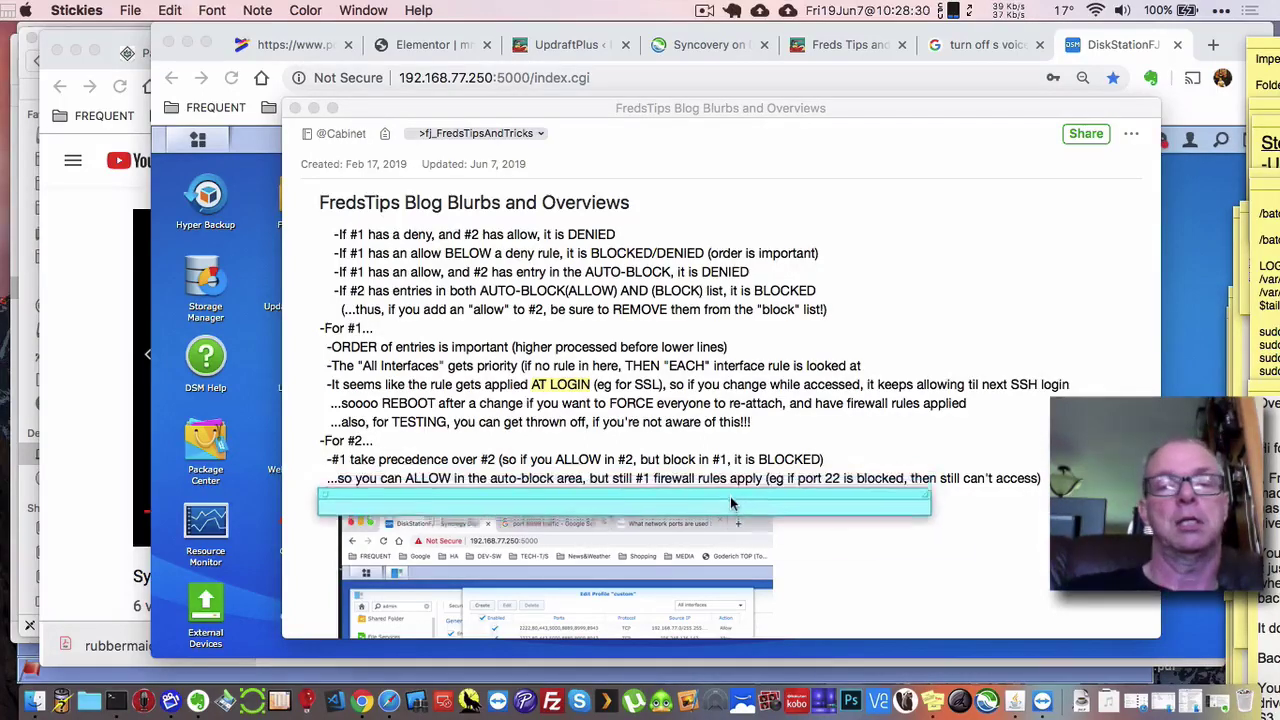
left_click_drag(730, 501, 738, 496)
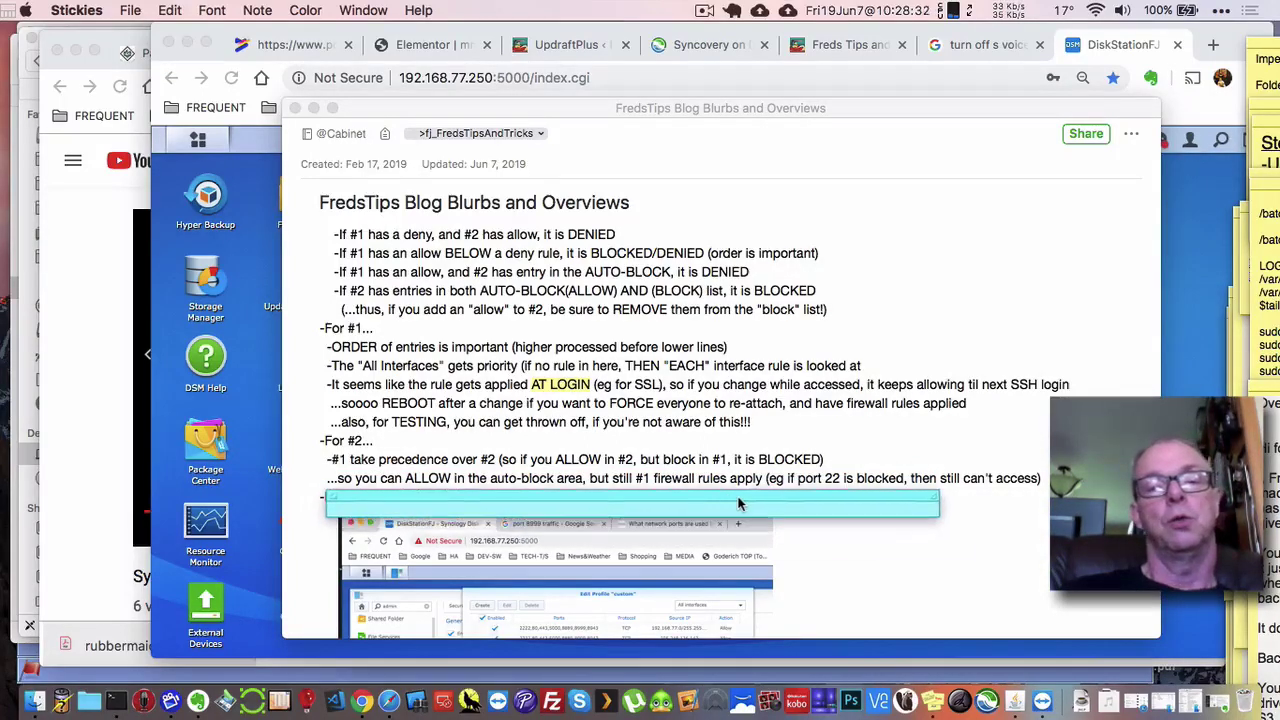